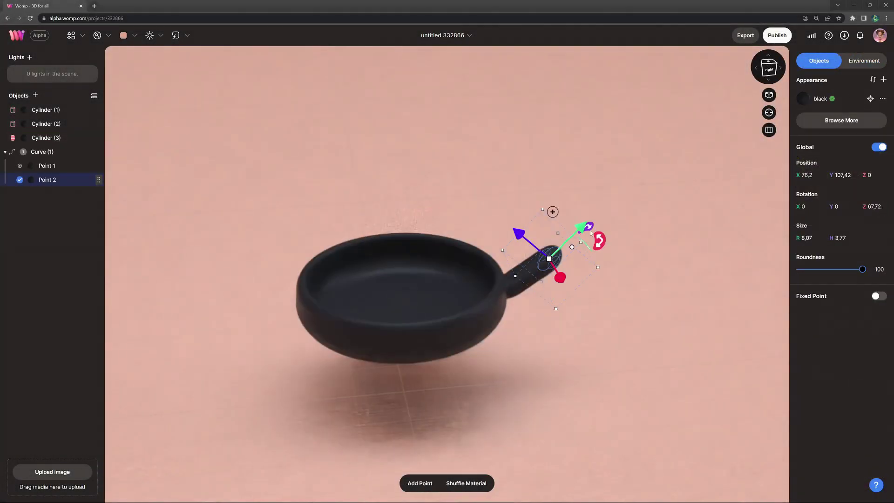
# Step: Lengthen the frying pan's handle by duplicating its end point and pushing it further out
pyautogui.moveTo(525, 244); pyautogui.dragTo(593, 240)
pyautogui.moveTo(638, 349); pyautogui.dragTo(697, 391)
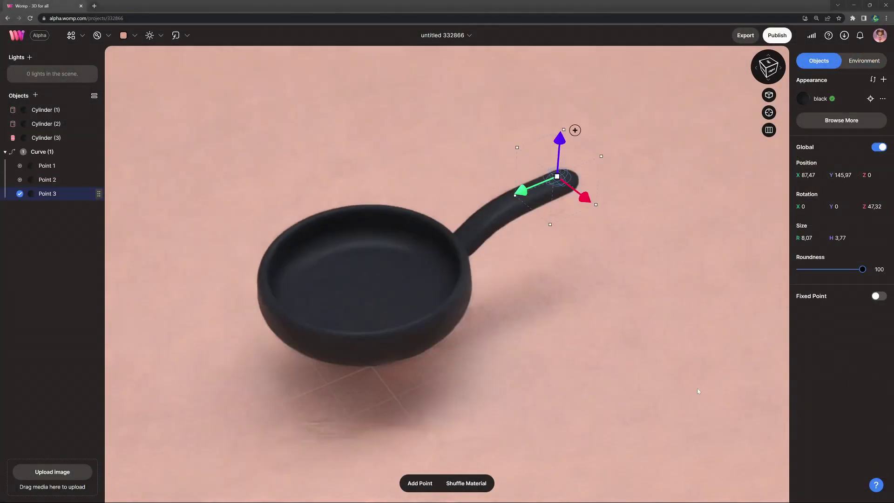
# Step: Duplicate the egg white shape as the yolk and raise its material translucency
pyautogui.hotkey('ctrl', 'd')
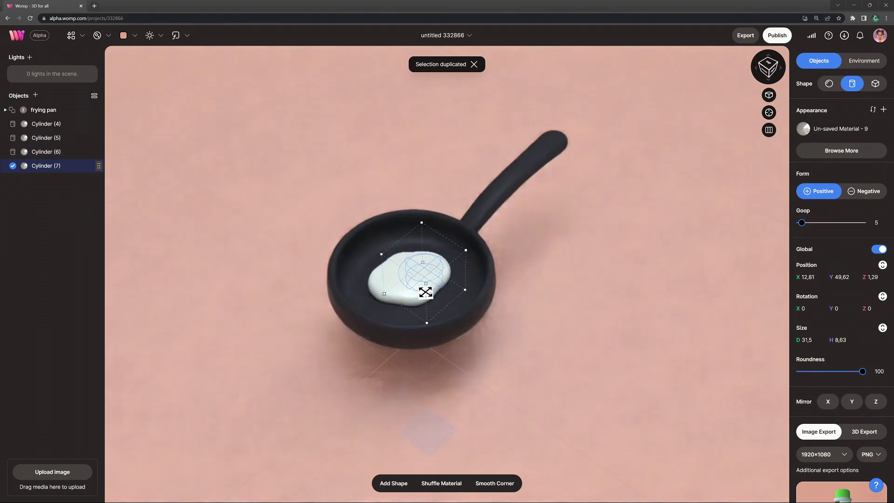
pyautogui.hotkey('ctrl', 'd')
pyautogui.hotkey('ctrl', 'd')
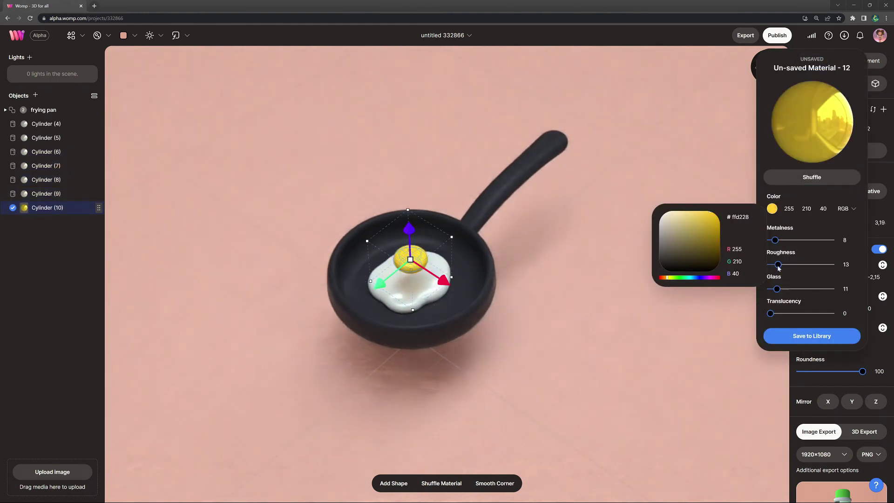
pyautogui.scroll(5, 543, 280)
pyautogui.moveTo(770, 313); pyautogui.dragTo(800, 313)
# Step: Settle the yolk onto the egg white and set its Goop back to about 3
pyautogui.moveTo(550, 288); pyautogui.dragTo(594, 293, button='right')
pyautogui.moveTo(433, 222); pyautogui.dragTo(434, 262)
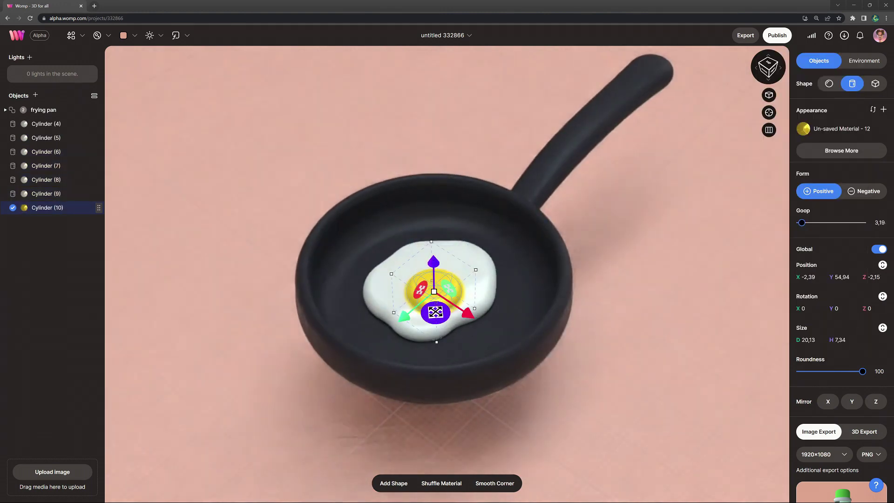
pyautogui.moveTo(435, 312); pyautogui.dragTo(432, 294)
pyautogui.moveTo(431, 243); pyautogui.dragTo(431, 244)
pyautogui.moveTo(801, 223); pyautogui.dragTo(813, 226)
pyautogui.moveTo(812, 226); pyautogui.dragTo(799, 232)
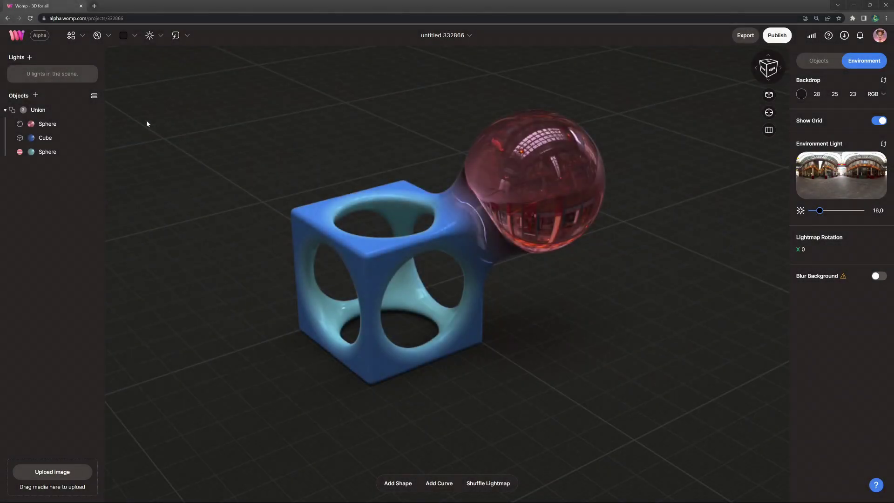
# Step: Create a new pink backdrop (222, 164, 140) and delete the cube-and-sphere Union
pyautogui.click(123, 36)
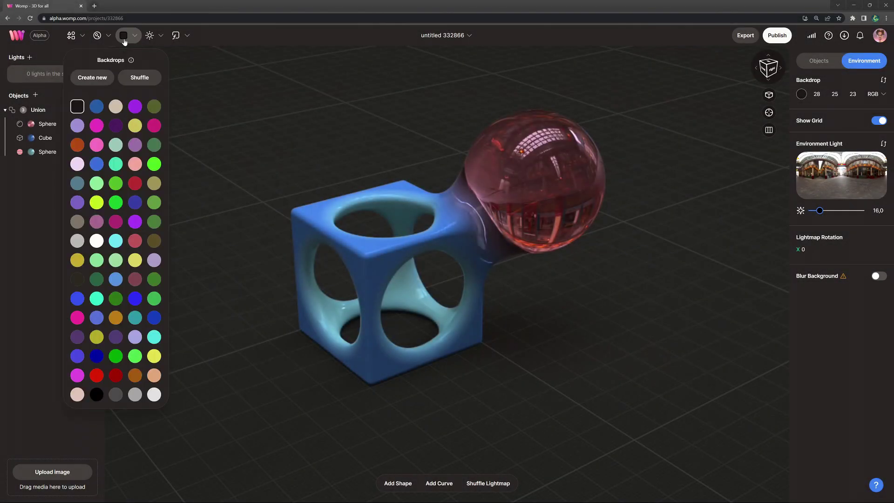
pyautogui.click(95, 80)
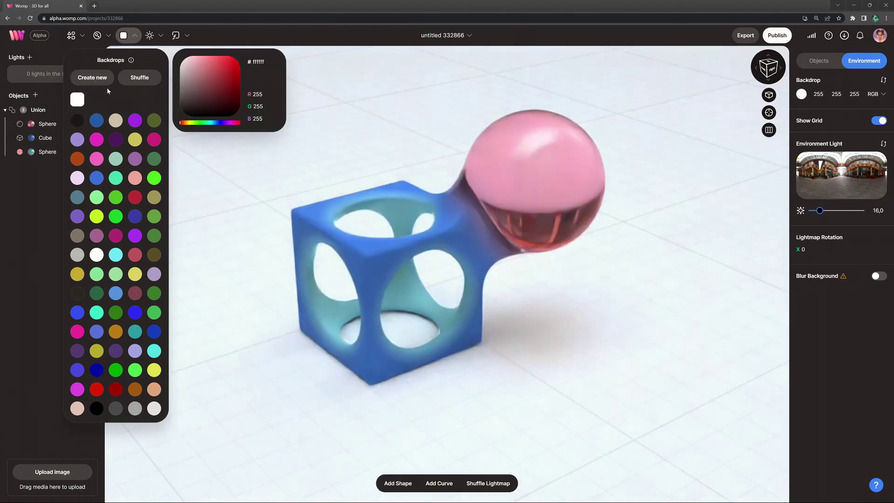
pyautogui.moveTo(180, 125); pyautogui.dragTo(184, 126)
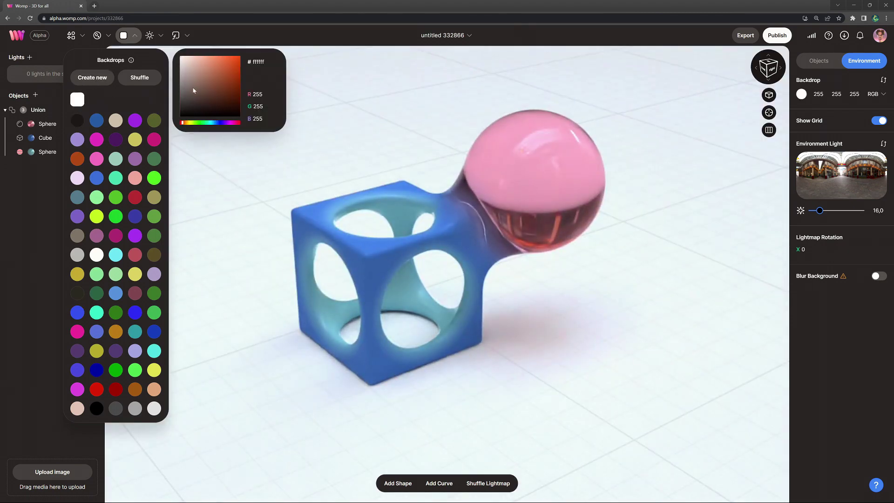
pyautogui.moveTo(193, 90); pyautogui.dragTo(203, 66)
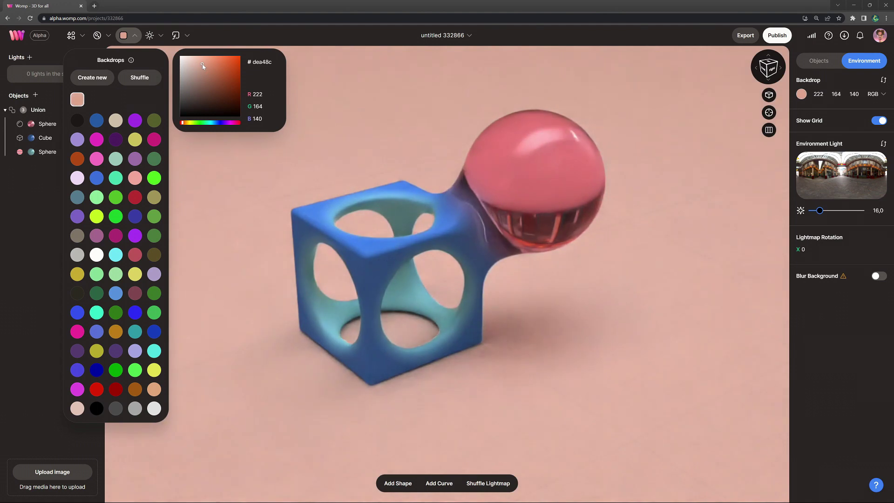
pyautogui.click(195, 173)
pyautogui.click(68, 112)
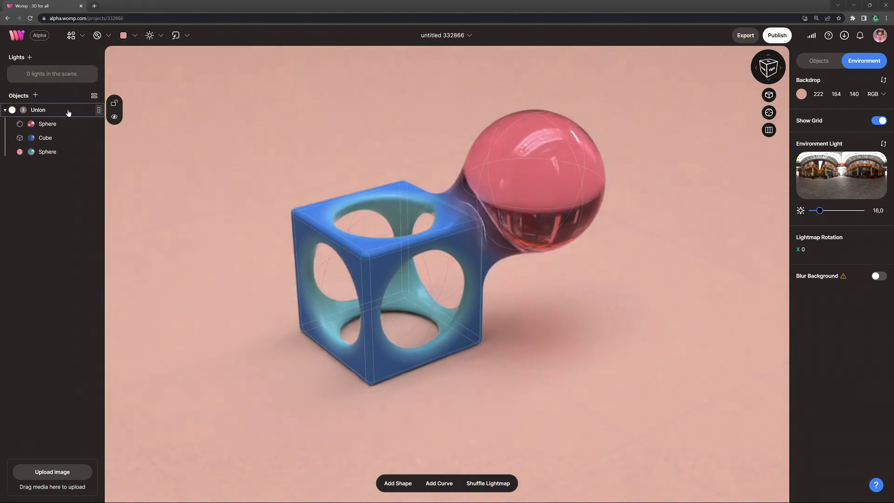
pyautogui.press('Delete')
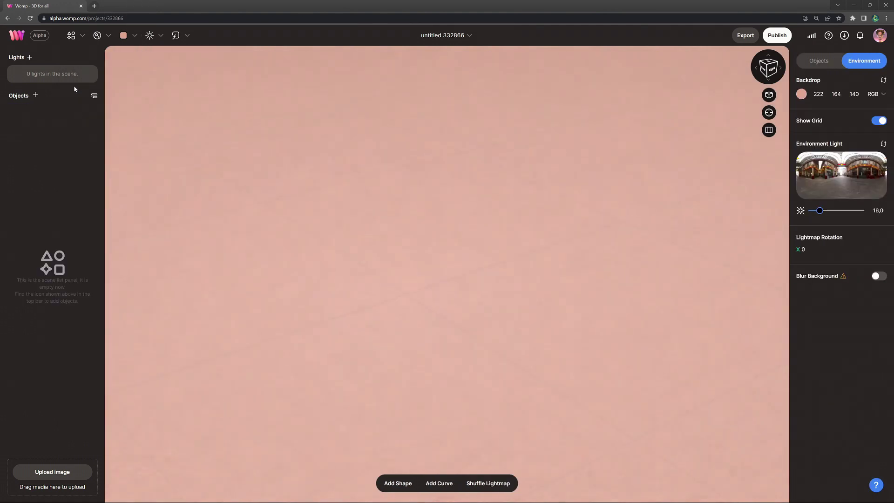
# Step: Add a cylinder, flatten it to a 20.41-tall disc and raise it to Y 53.82
pyautogui.click(74, 41)
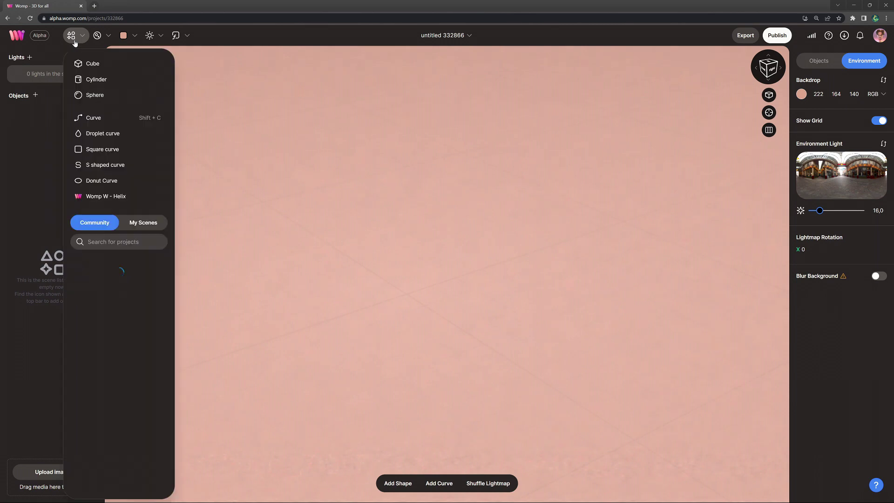
pyautogui.click(102, 82)
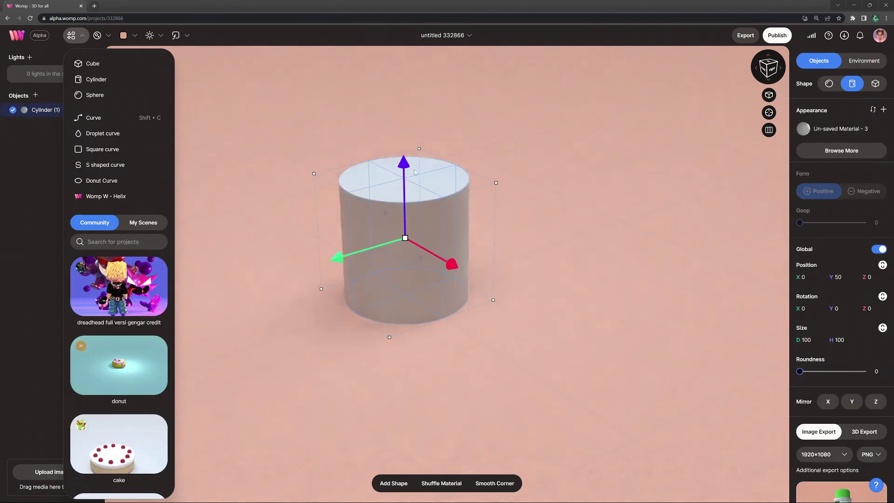
pyautogui.moveTo(404, 163); pyautogui.dragTo(402, 140)
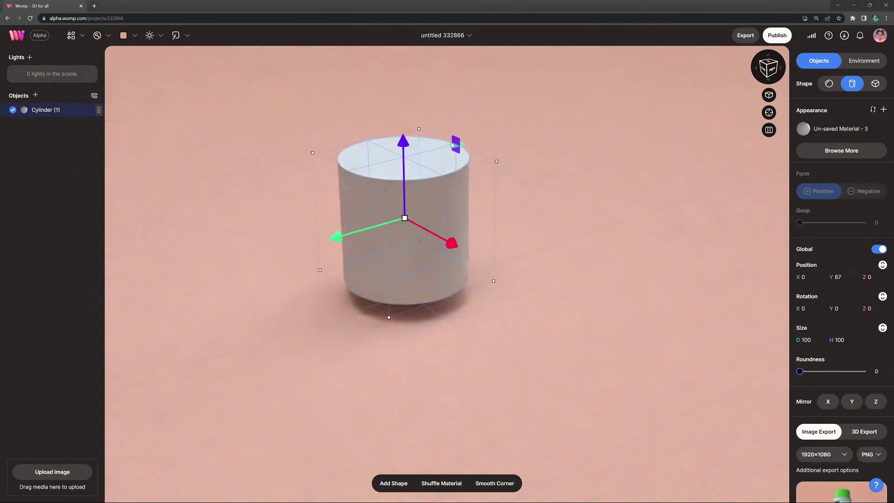
pyautogui.moveTo(457, 139); pyautogui.dragTo(456, 238)
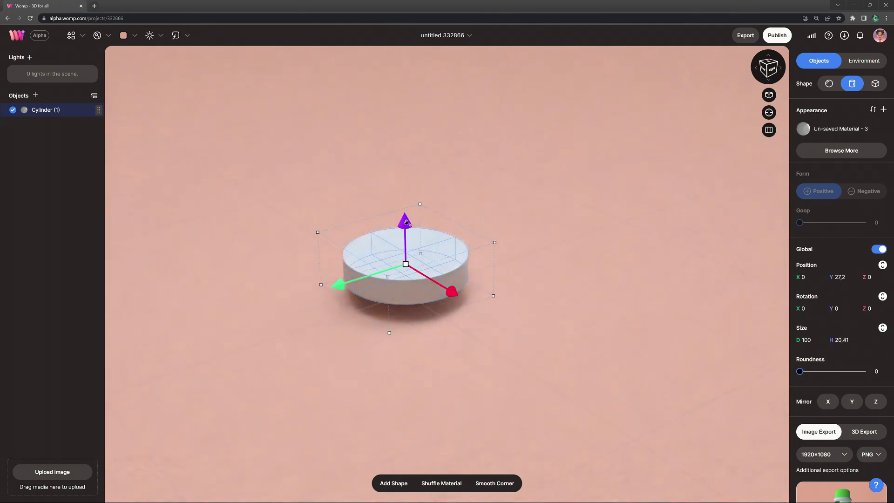
pyautogui.moveTo(405, 222); pyautogui.dragTo(404, 191)
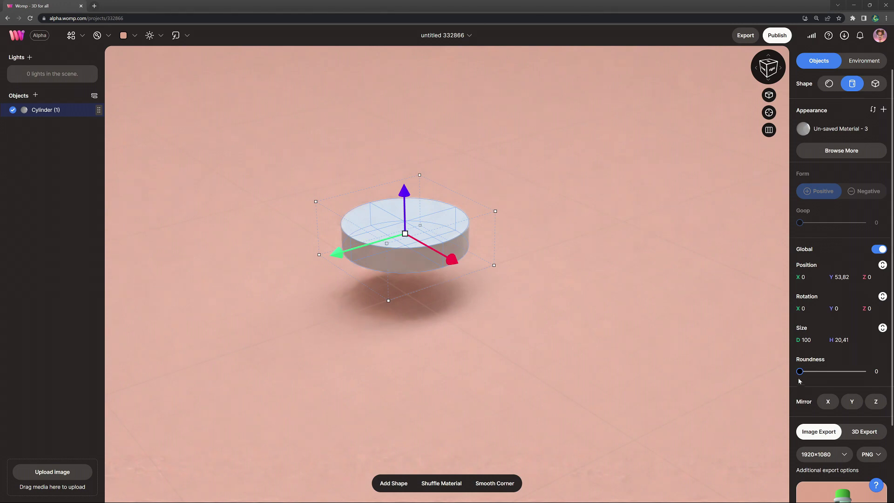
# Step: Set the disc's Roundness to 100 and colour its material #232528
pyautogui.moveTo(800, 371); pyautogui.dragTo(874, 378)
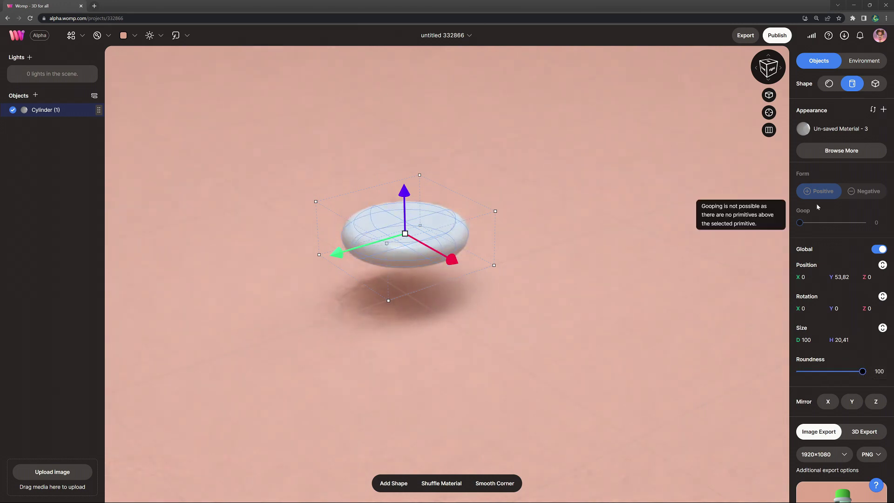
pyautogui.click(840, 131)
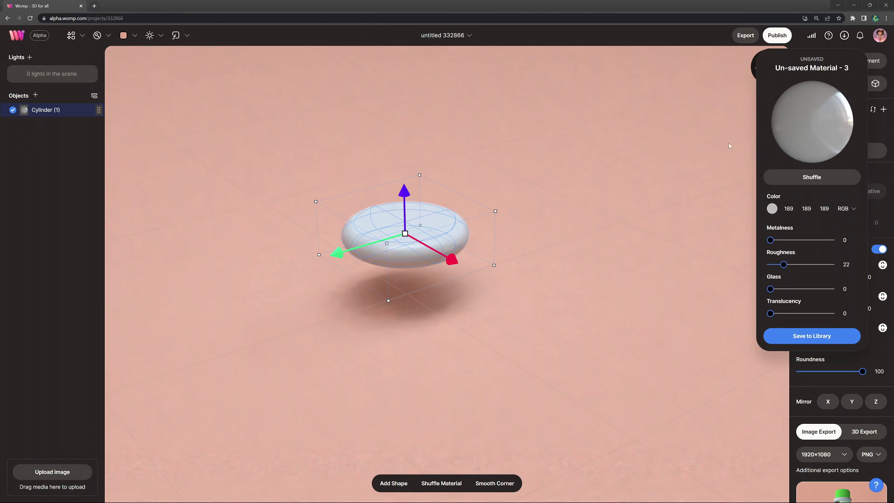
pyautogui.click(771, 210)
pyautogui.moveTo(683, 278); pyautogui.dragTo(696, 280)
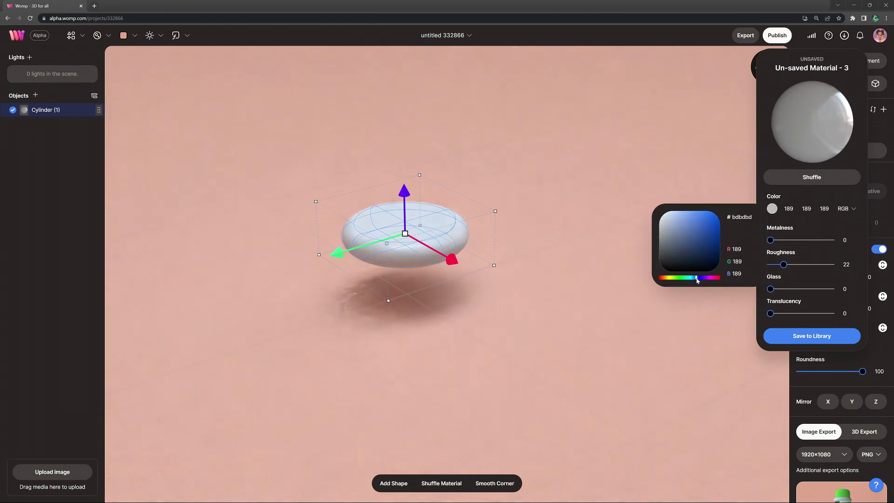
pyautogui.click(671, 263)
pyautogui.click(667, 261)
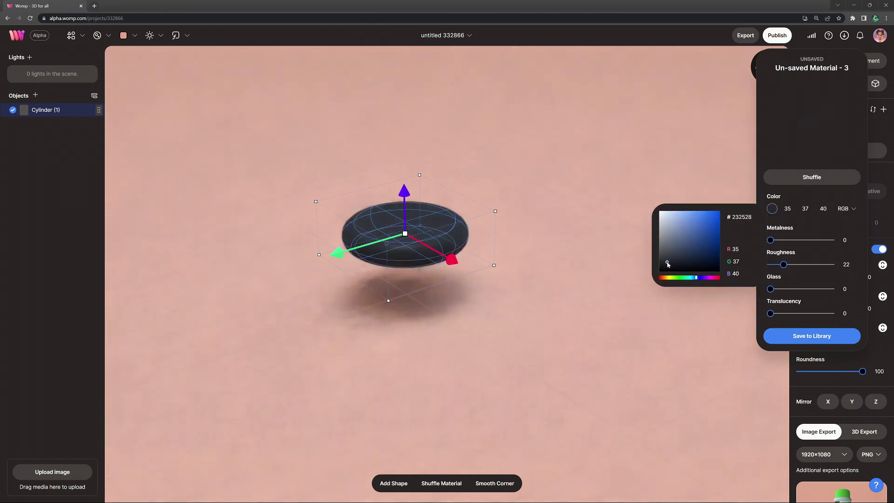
# Step: Give the material Metalness 17 and Roughness 39, and save it to the library as 'black'
pyautogui.click(780, 241)
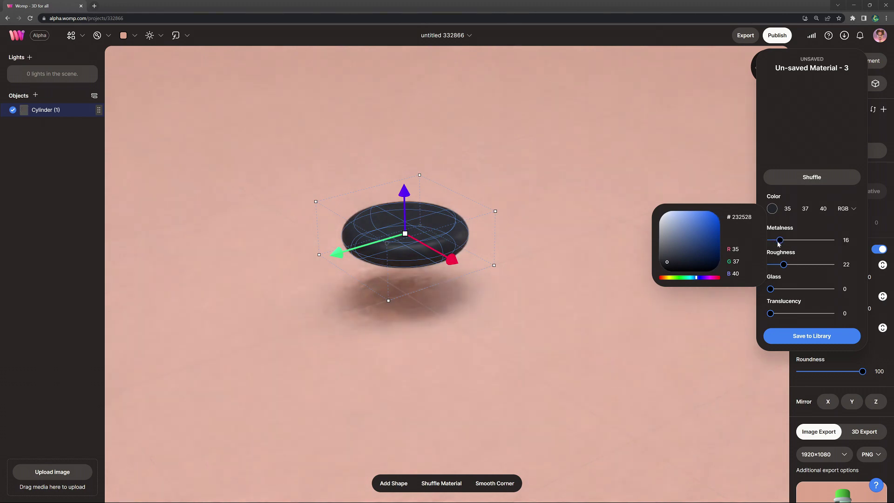
pyautogui.click(791, 265)
pyautogui.click(815, 336)
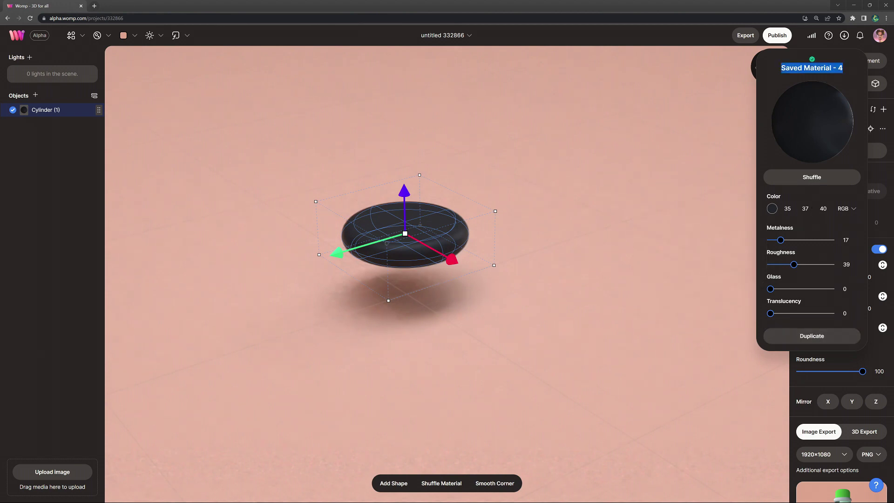
pyautogui.write('black')
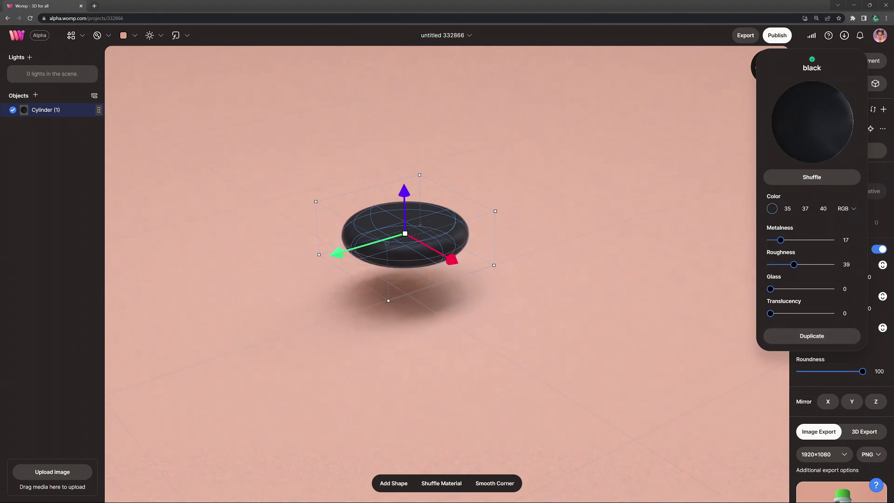
# Step: Raise the duplicated disc slightly above the original and set its Goop to 5
pyautogui.click(493, 152)
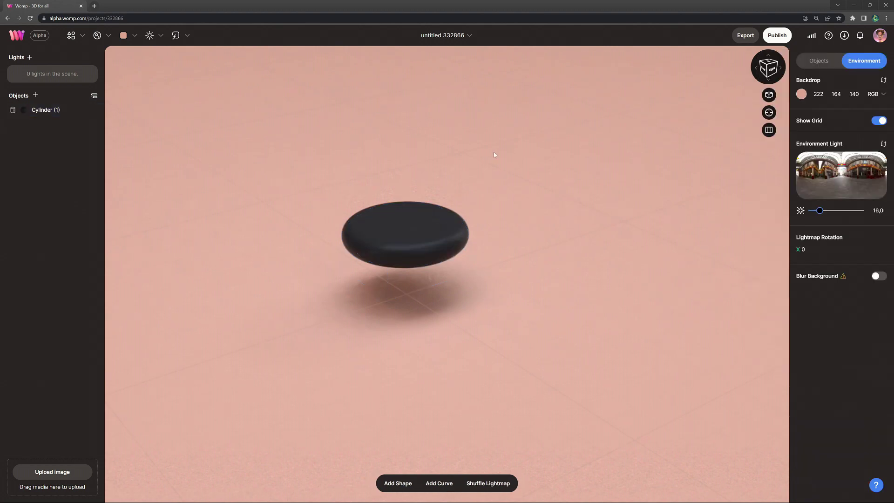
pyautogui.click(414, 241)
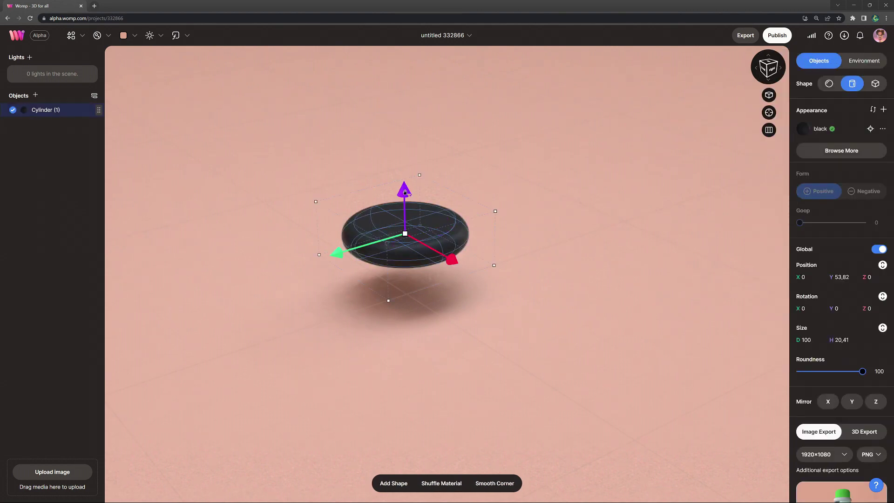
pyautogui.keyDown('alt'); pyautogui.moveTo(404, 192); pyautogui.dragTo(416, 188); pyautogui.keyUp('alt')
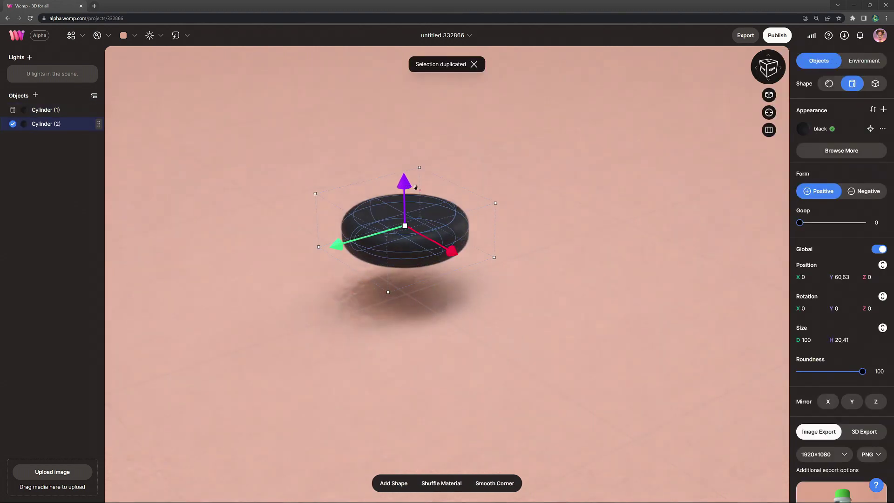
pyautogui.click(528, 255)
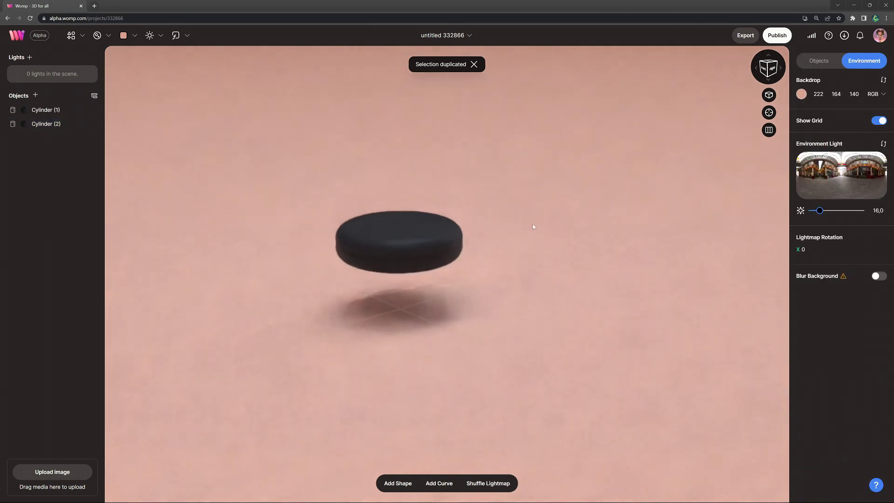
pyautogui.click(458, 240)
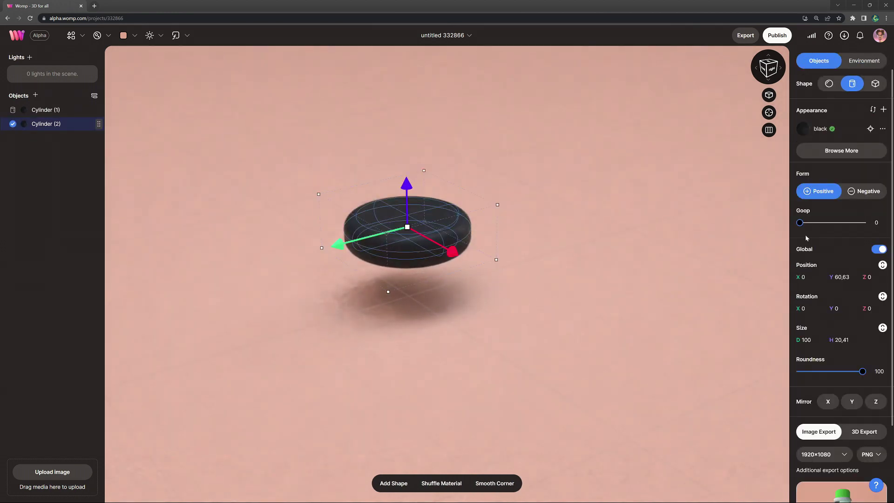
pyautogui.click(878, 222)
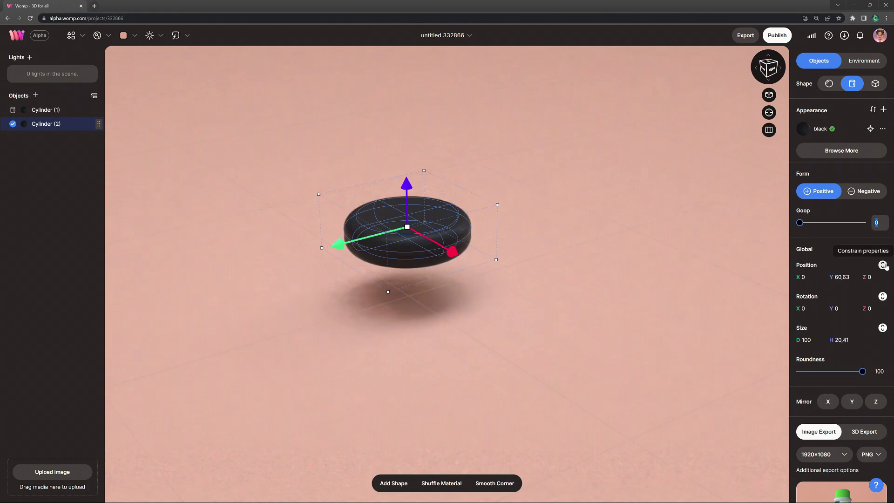
pyautogui.press('Return')
# Step: Lower the second cylinder's roundness to 70 and drop it to Y 58.87
pyautogui.click(629, 250)
pyautogui.moveTo(565, 263); pyautogui.dragTo(499, 211)
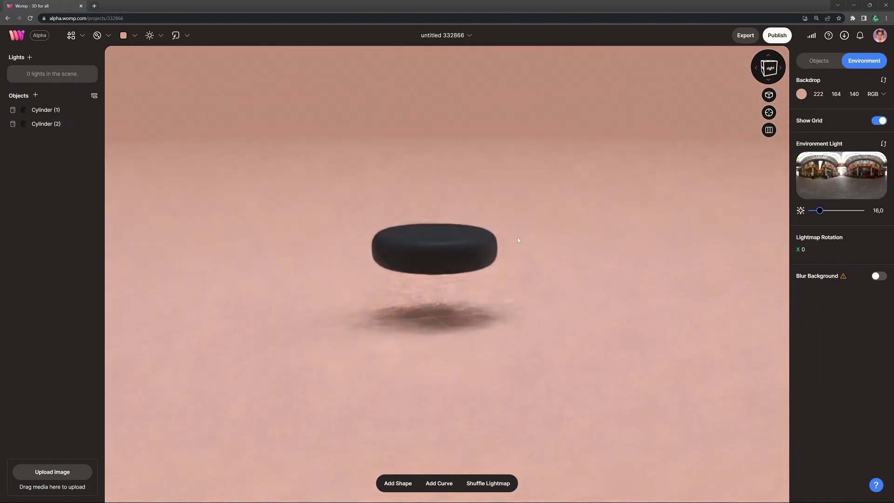
pyautogui.click(477, 237)
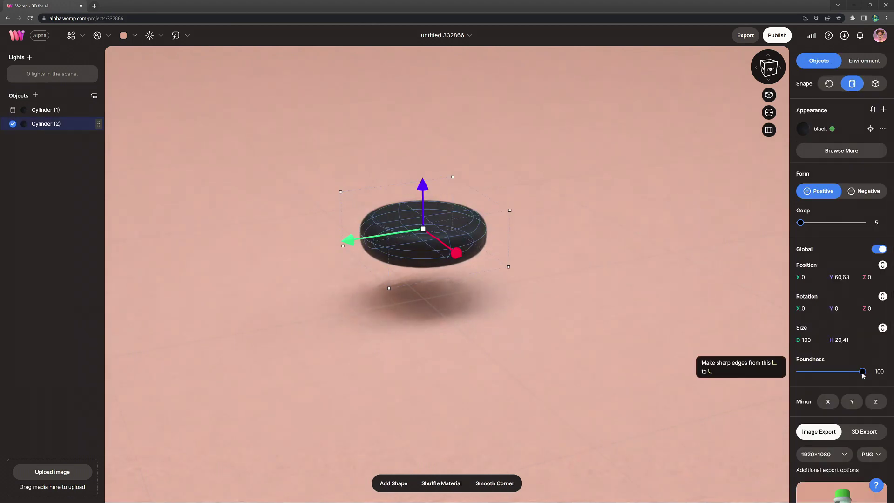
pyautogui.moveTo(862, 373); pyautogui.dragTo(852, 372)
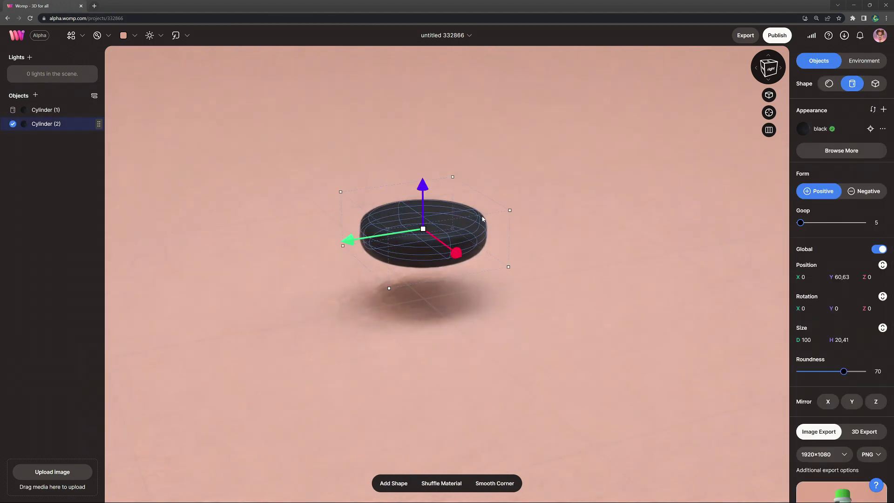
pyautogui.moveTo(422, 184); pyautogui.dragTo(423, 186)
pyautogui.click(577, 240)
pyautogui.moveTo(577, 240); pyautogui.dragTo(538, 289)
pyautogui.click(493, 263)
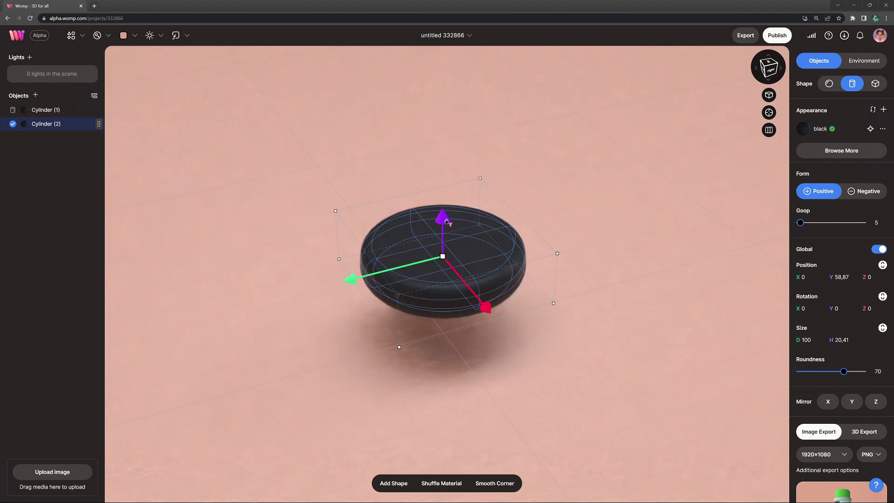
# Step: Duplicate and shrink the cylinder, then make the copy Negative with Goop 10
pyautogui.keyDown('alt'); pyautogui.moveTo(447, 222); pyautogui.dragTo(446, 208); pyautogui.keyUp('alt')
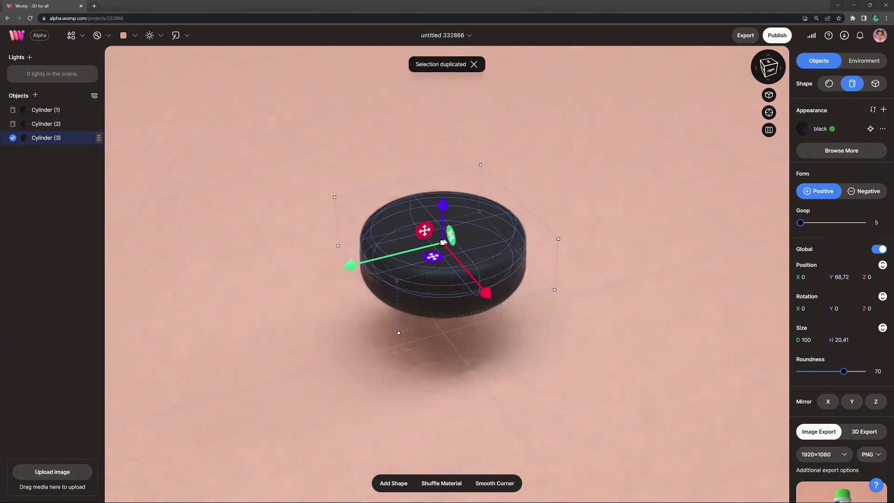
pyautogui.moveTo(443, 241); pyautogui.dragTo(450, 235)
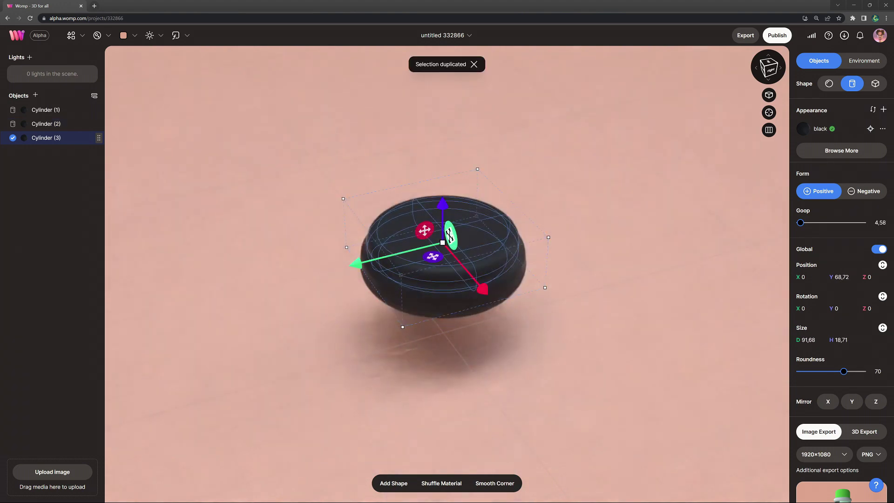
pyautogui.click(861, 196)
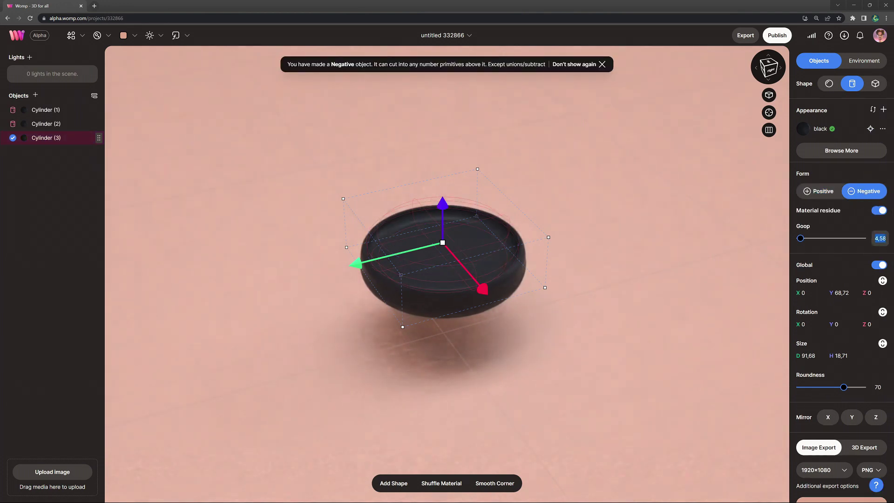
pyautogui.press('Return')
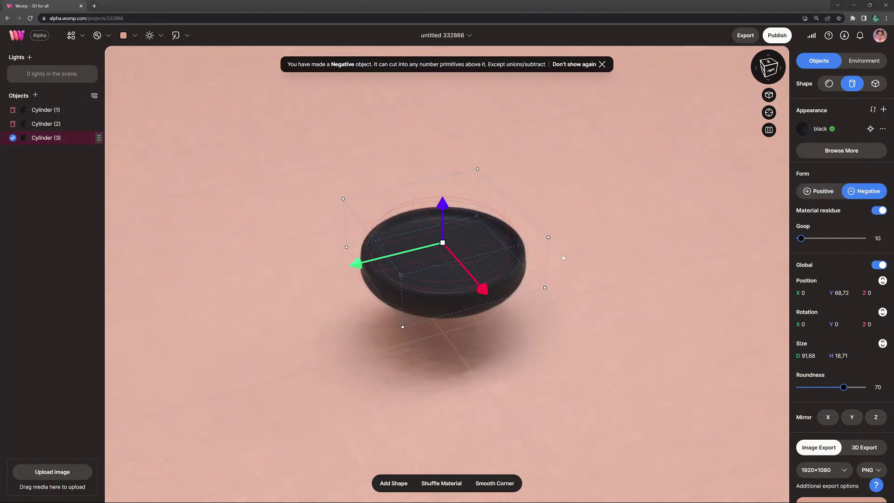
# Step: Resize and lower the cutting cylinder to hollow the disc into a shallow bowl
pyautogui.moveTo(510, 203); pyautogui.dragTo(512, 195)
pyautogui.moveTo(445, 199); pyautogui.dragTo(446, 213)
pyautogui.moveTo(442, 250); pyautogui.dragTo(440, 247)
pyautogui.moveTo(445, 213); pyautogui.dragTo(446, 214)
pyautogui.click(597, 200)
pyautogui.moveTo(572, 201); pyautogui.dragTo(573, 221)
pyautogui.moveTo(574, 221); pyautogui.dragTo(574, 231, button='right')
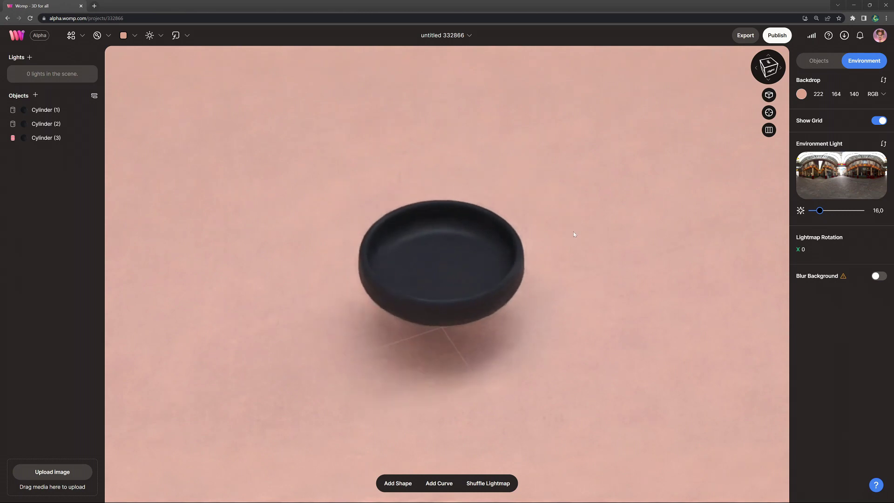
# Step: Add a new capsule curve from the Add Shape menu and select it
pyautogui.click(80, 42)
pyautogui.click(125, 122)
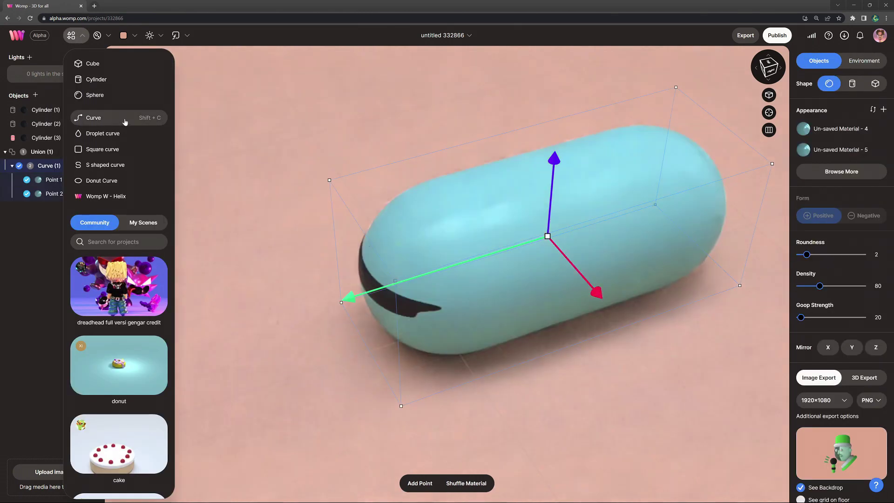
pyautogui.click(49, 167)
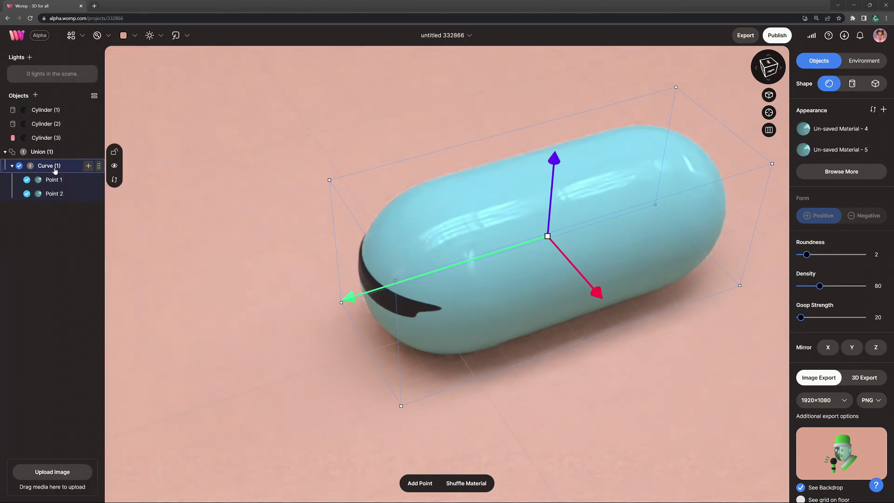
# Step: Move Curve (1) out of the union and apply the black material to it
pyautogui.moveTo(56, 168); pyautogui.dragTo(58, 151)
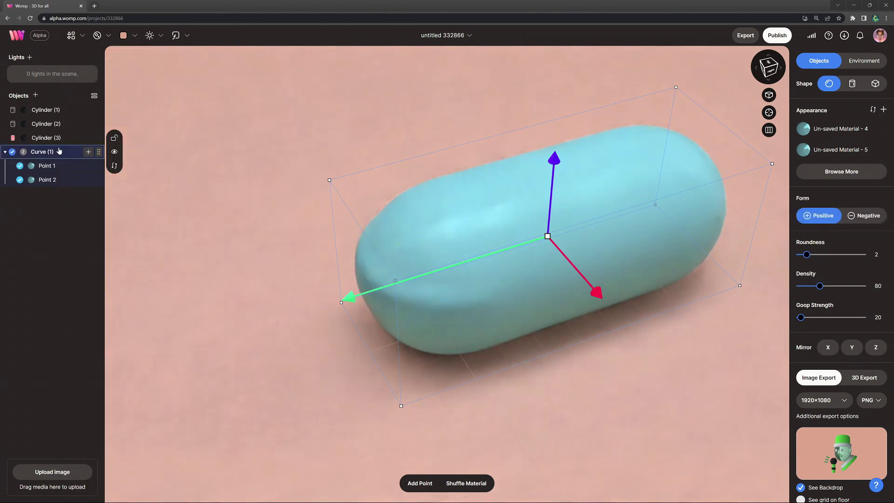
pyautogui.click(97, 35)
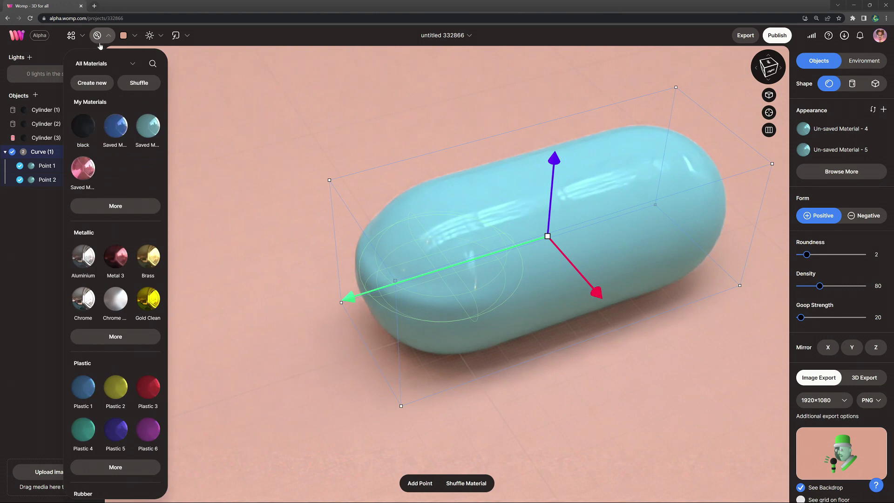
pyautogui.click(84, 126)
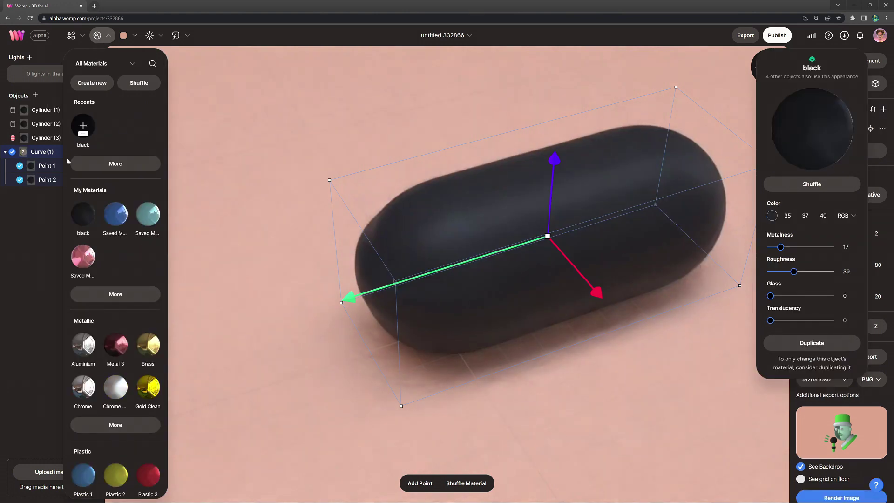
pyautogui.click(27, 206)
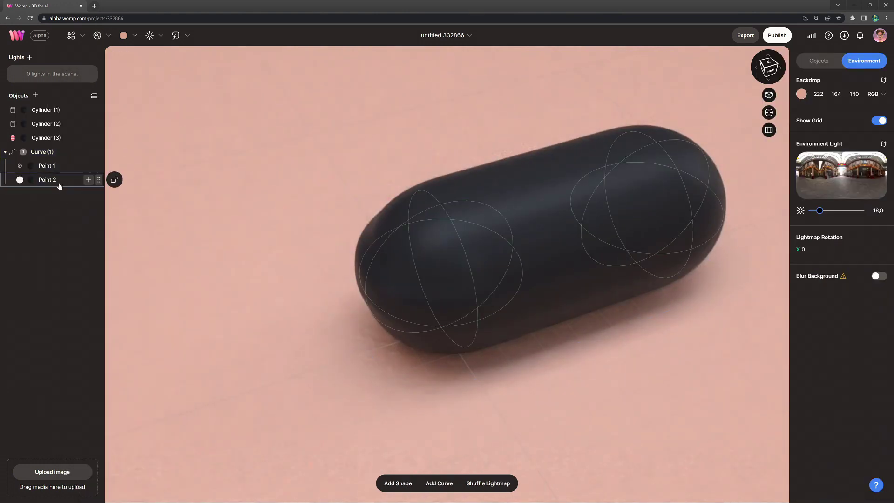
# Step: Delete the curve's Point 2 and slide the remaining sphere right of the pan
pyautogui.click(47, 180)
pyautogui.press('Delete')
pyautogui.click(65, 158)
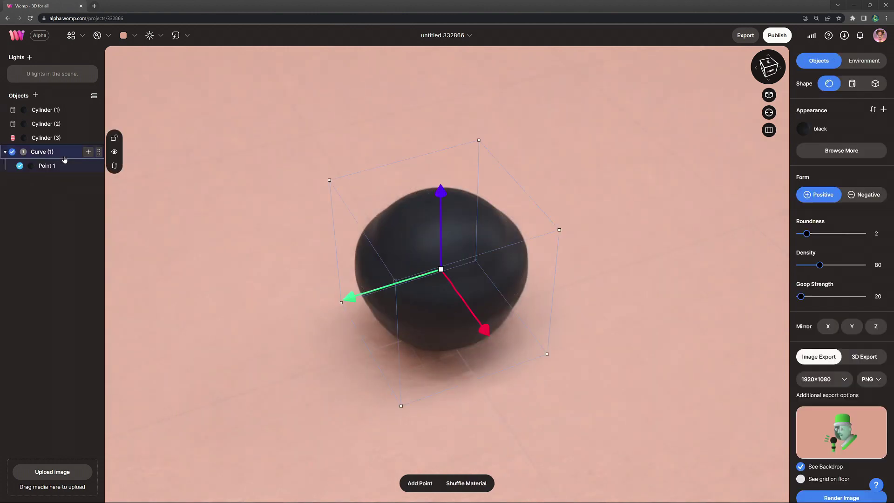
pyautogui.moveTo(351, 296); pyautogui.dragTo(510, 262)
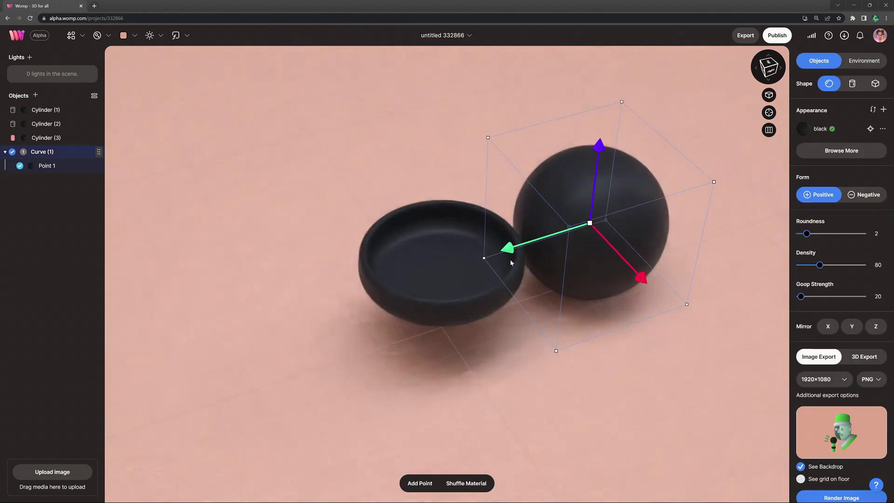
# Step: Switch the curve shape to Cylinder, flattened to height 9.54 with roundness 100
pyautogui.click(852, 84)
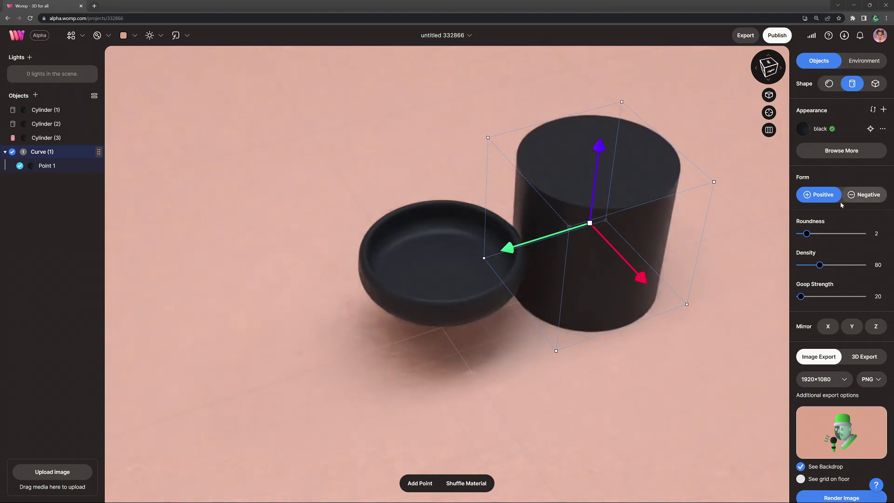
pyautogui.moveTo(806, 233); pyautogui.dragTo(818, 237)
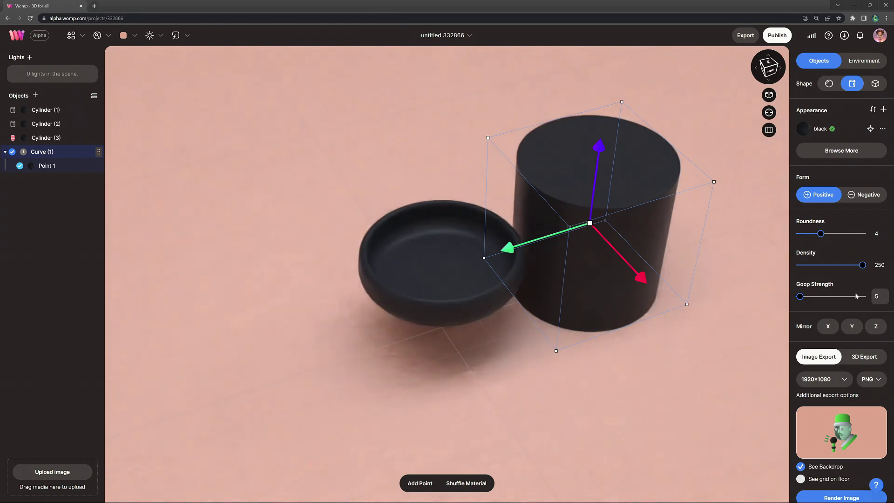
pyautogui.click(54, 167)
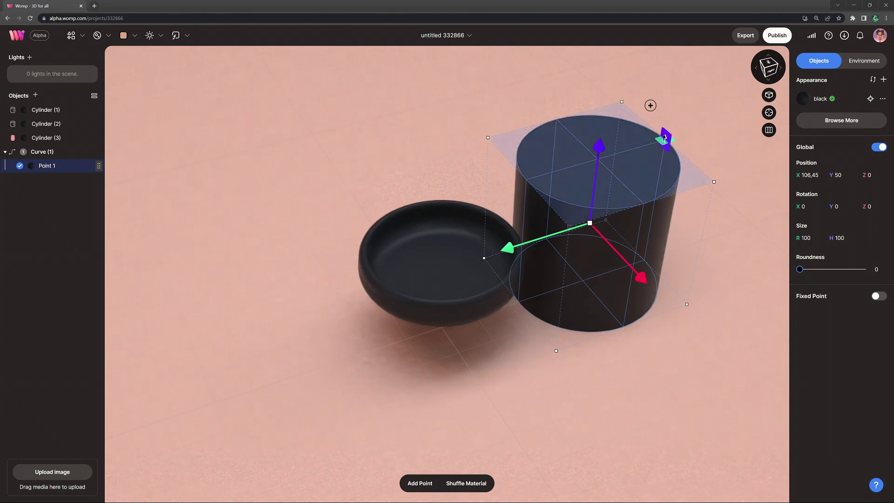
pyautogui.moveTo(665, 139); pyautogui.dragTo(671, 204)
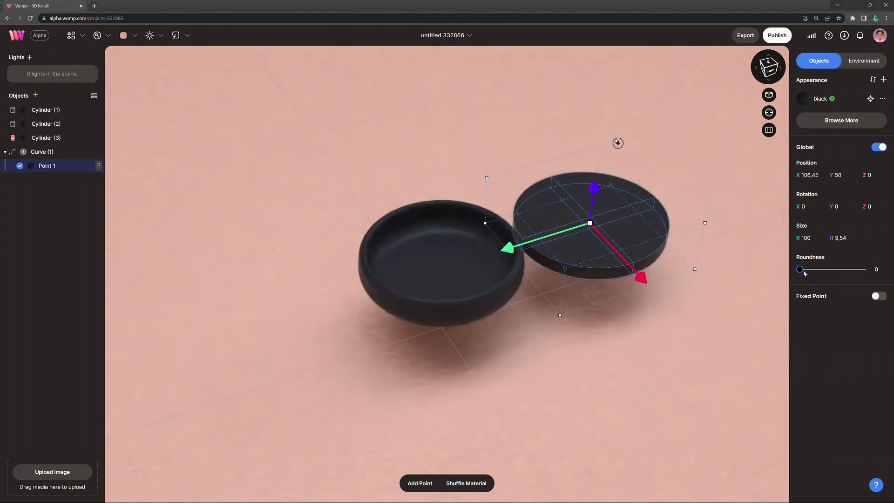
pyautogui.moveTo(801, 270); pyautogui.dragTo(862, 270)
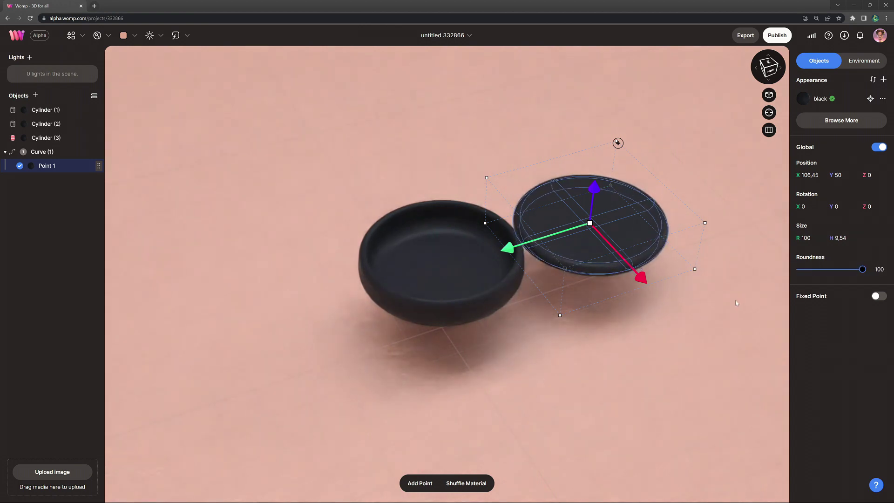
pyautogui.scroll(3, 737, 317)
# Step: Shrink Point 1 to a small disc and place it against the pan's rim
pyautogui.moveTo(740, 334); pyautogui.dragTo(671, 355, button='middle')
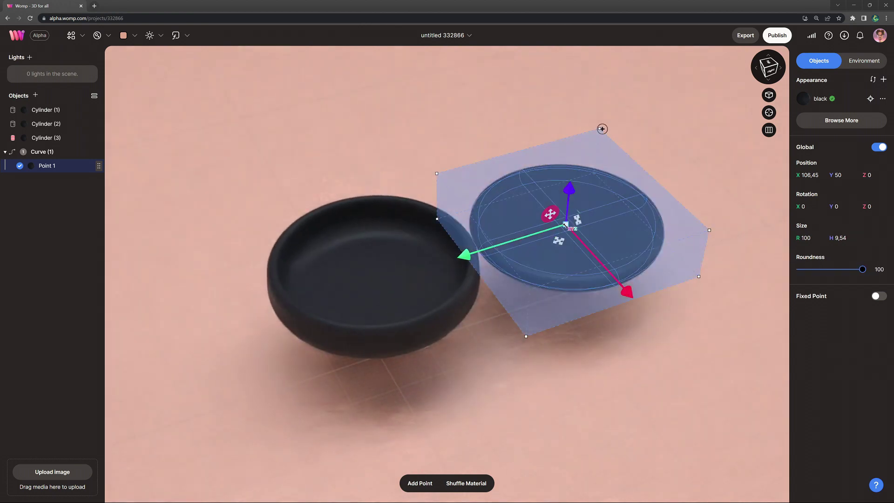
pyautogui.moveTo(565, 224); pyautogui.dragTo(523, 151)
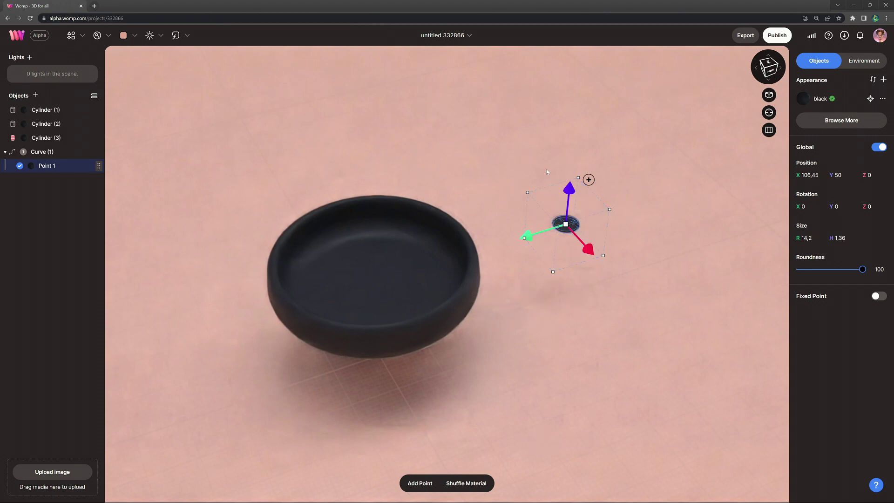
pyautogui.moveTo(553, 184); pyautogui.dragTo(554, 181)
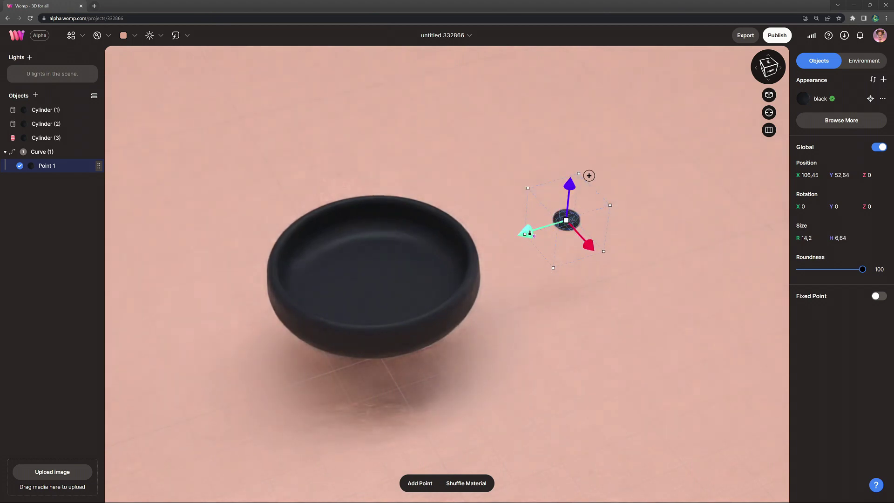
pyautogui.moveTo(528, 232); pyautogui.dragTo(431, 250)
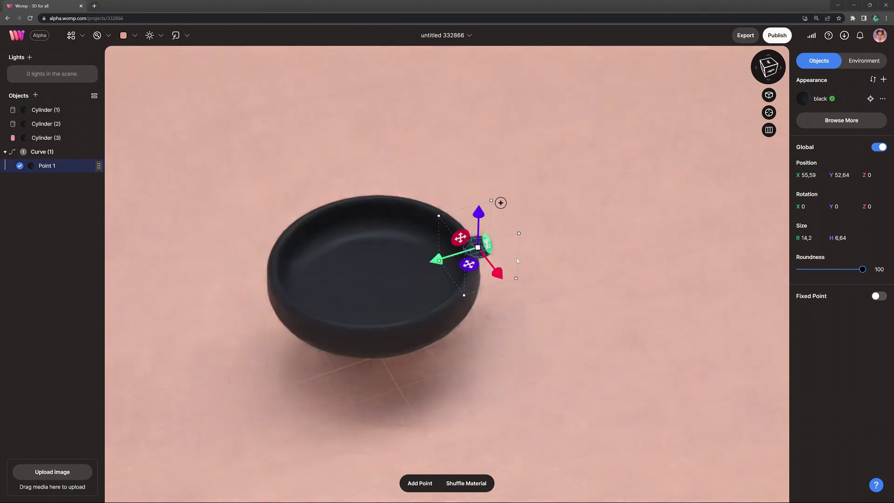
pyautogui.moveTo(515, 258); pyautogui.dragTo(447, 261, button='right')
pyautogui.moveTo(447, 260); pyautogui.dragTo(376, 256)
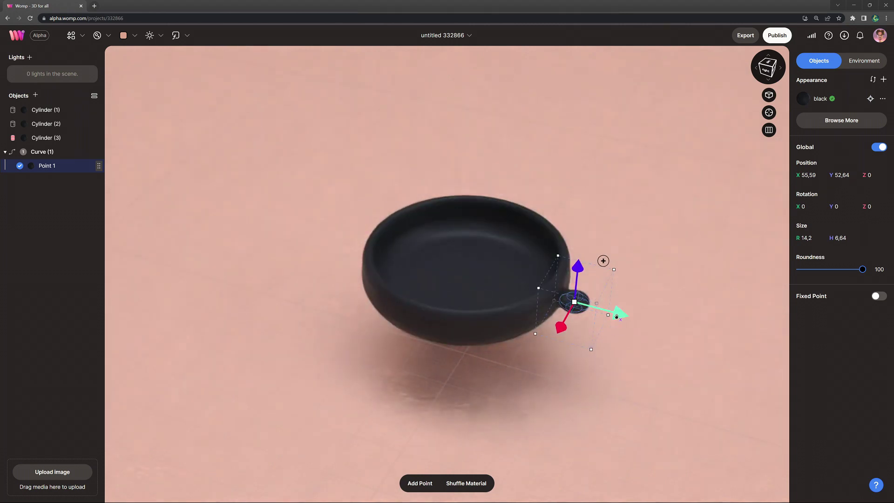
pyautogui.moveTo(615, 316); pyautogui.dragTo(609, 312)
pyautogui.moveTo(569, 264); pyautogui.dragTo(570, 256)
pyautogui.moveTo(625, 358); pyautogui.dragTo(641, 359, button='right')
pyautogui.moveTo(641, 358); pyautogui.dragTo(613, 269)
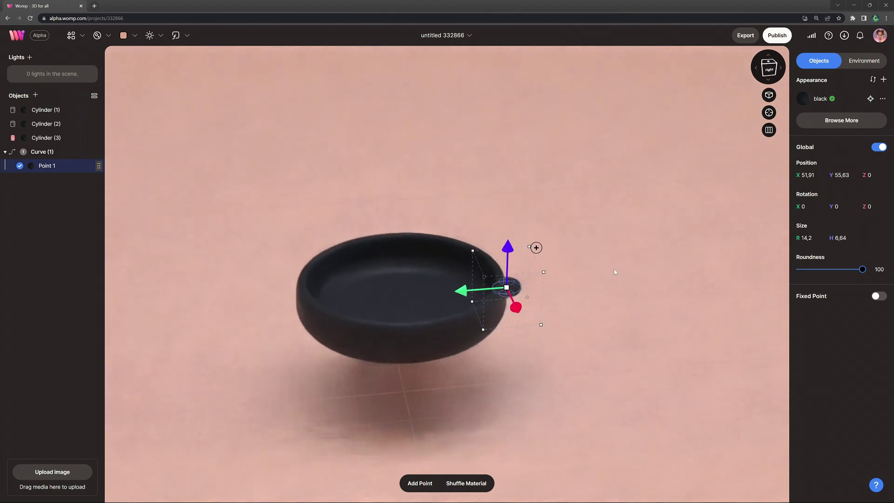
# Step: Tilt the point upward and duplicate Points 2–4 outward to form a curved handle
pyautogui.moveTo(561, 257); pyautogui.dragTo(550, 235)
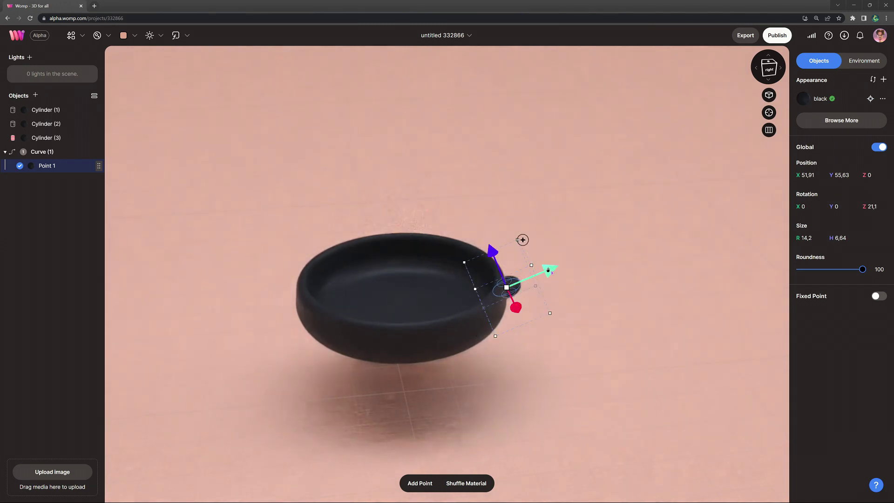
pyautogui.keyDown('alt'); pyautogui.moveTo(548, 270); pyautogui.dragTo(582, 224); pyautogui.keyUp('alt')
pyautogui.moveTo(526, 238); pyautogui.dragTo(521, 227)
pyautogui.keyDown('alt'); pyautogui.moveTo(580, 227); pyautogui.dragTo(595, 195); pyautogui.keyUp('alt')
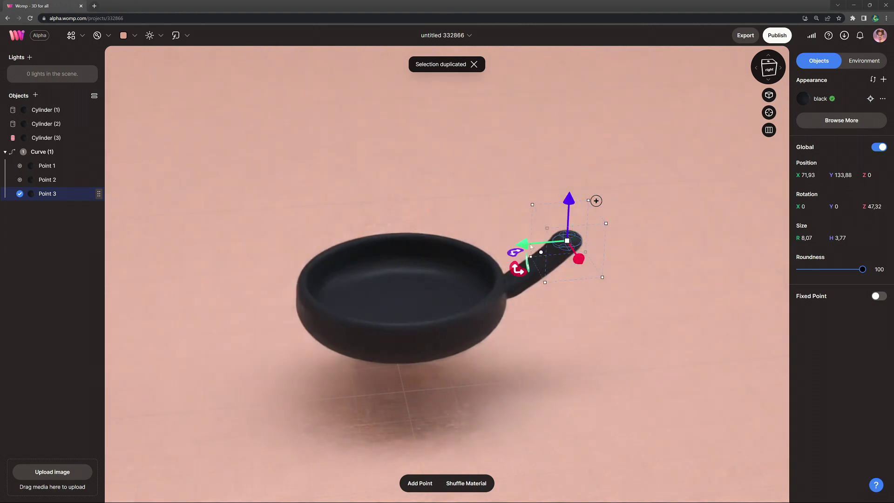
pyautogui.moveTo(531, 246); pyautogui.dragTo(605, 244)
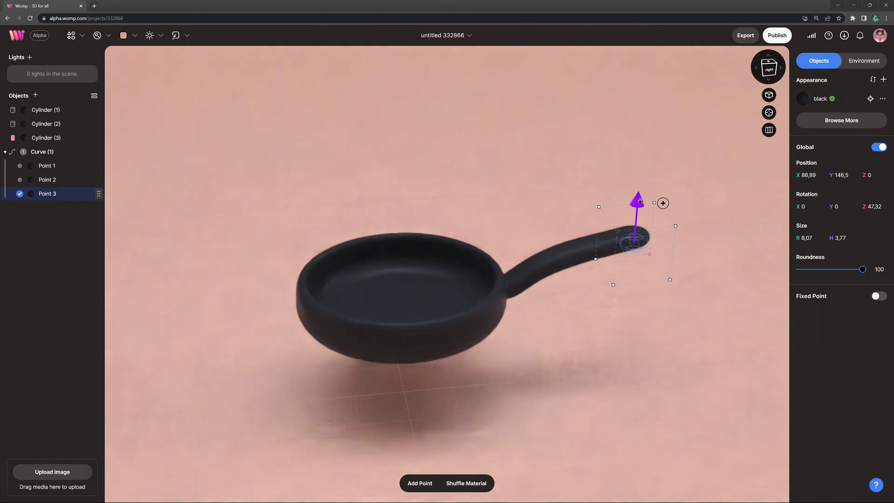
pyautogui.moveTo(639, 202); pyautogui.dragTo(641, 203)
pyautogui.moveTo(609, 348); pyautogui.dragTo(647, 285)
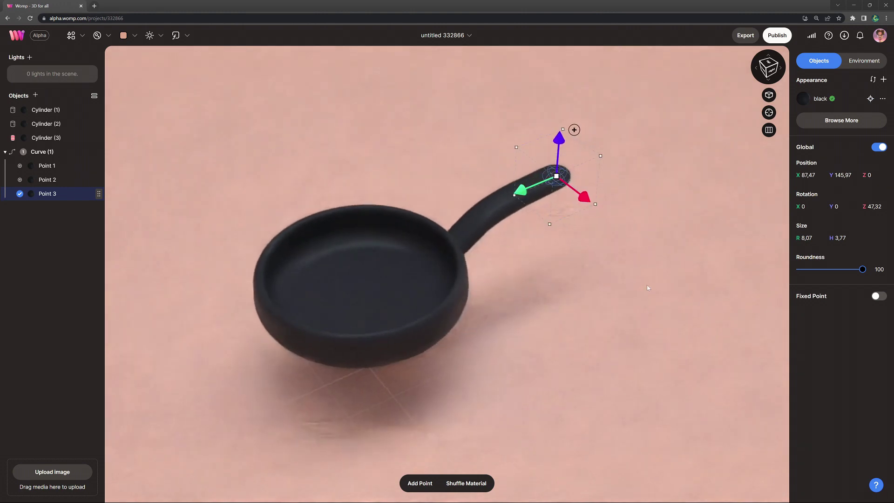
pyautogui.moveTo(558, 140); pyautogui.dragTo(559, 139)
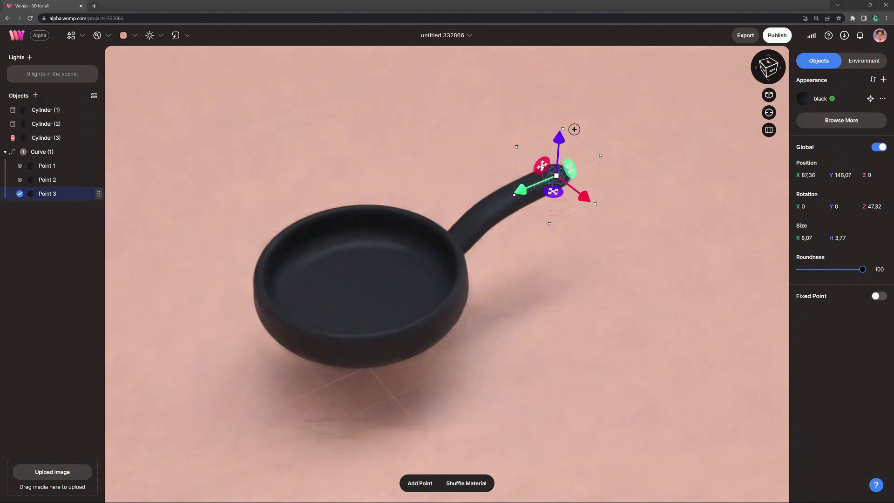
pyautogui.keyDown('alt'); pyautogui.moveTo(525, 193); pyautogui.dragTo(604, 181); pyautogui.keyUp('alt')
pyautogui.click(548, 280)
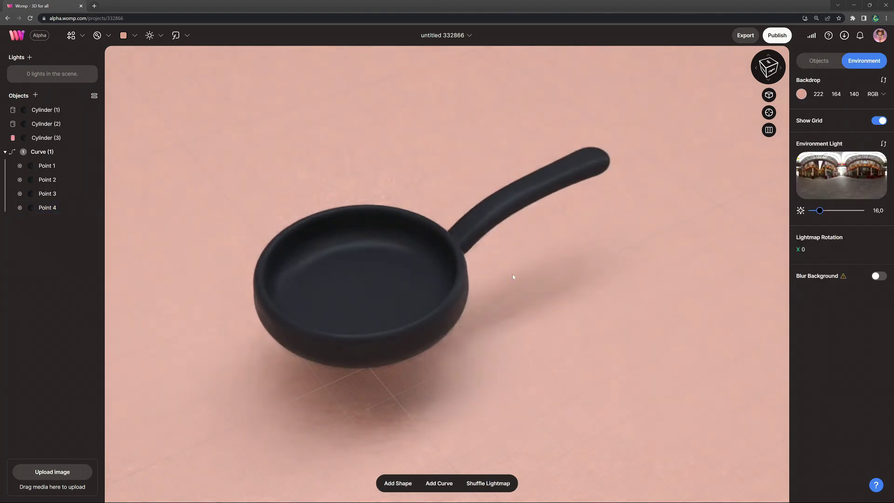
# Step: Scale the handle's Point 1 down slightly to slim its base
pyautogui.moveTo(511, 274); pyautogui.dragTo(541, 310)
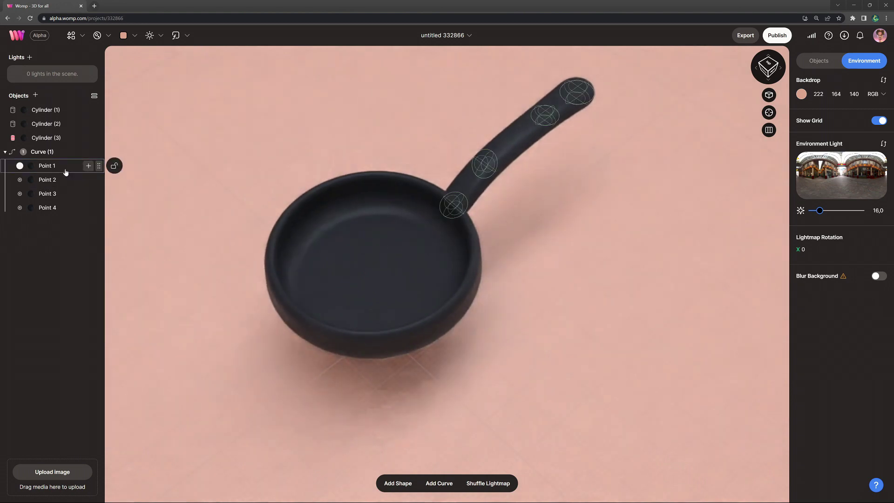
pyautogui.click(60, 166)
pyautogui.moveTo(453, 205); pyautogui.dragTo(442, 195)
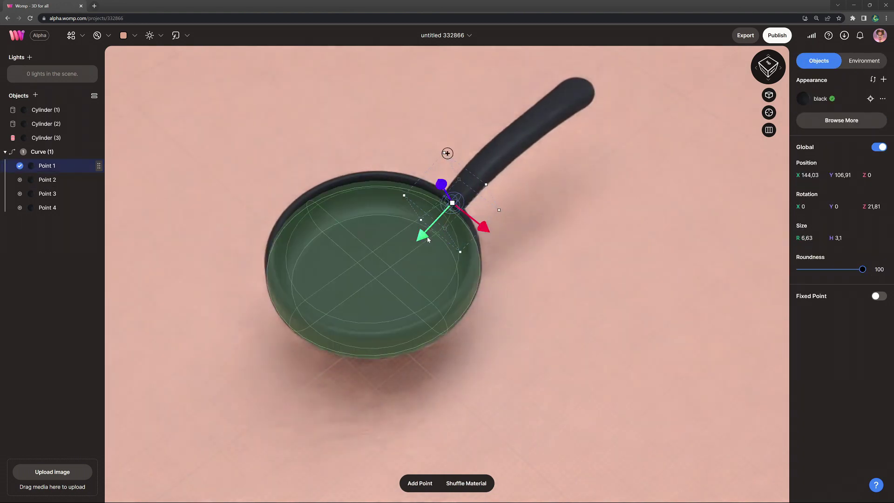
pyautogui.click(557, 237)
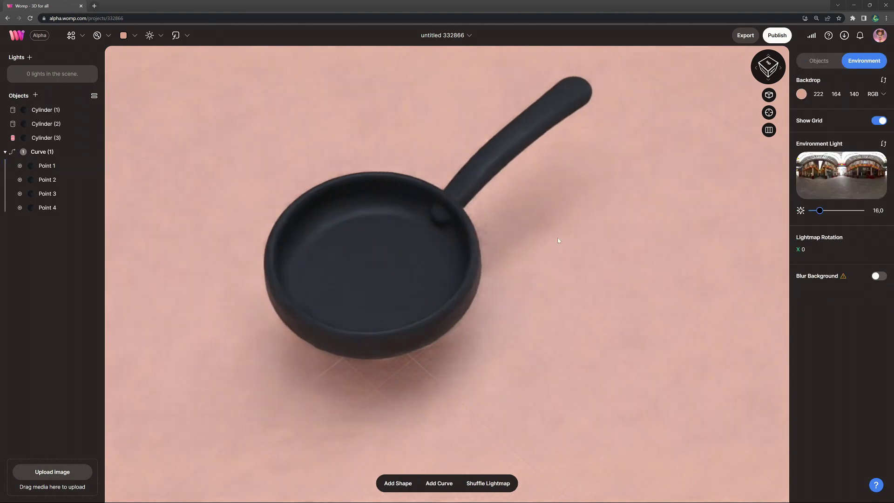
pyautogui.moveTo(582, 203); pyautogui.dragTo(537, 209)
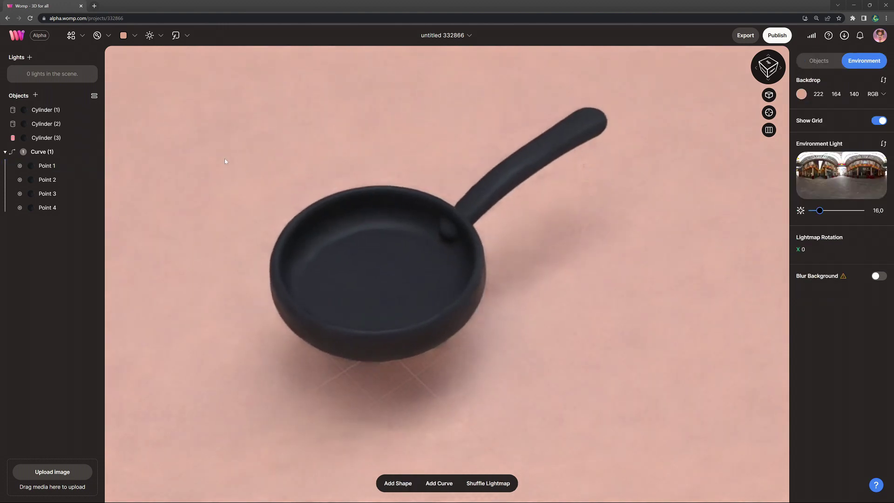
# Step: Reorder the Objects list so Curve (1) sits above Cylinder (3)
pyautogui.moveTo(86, 142)
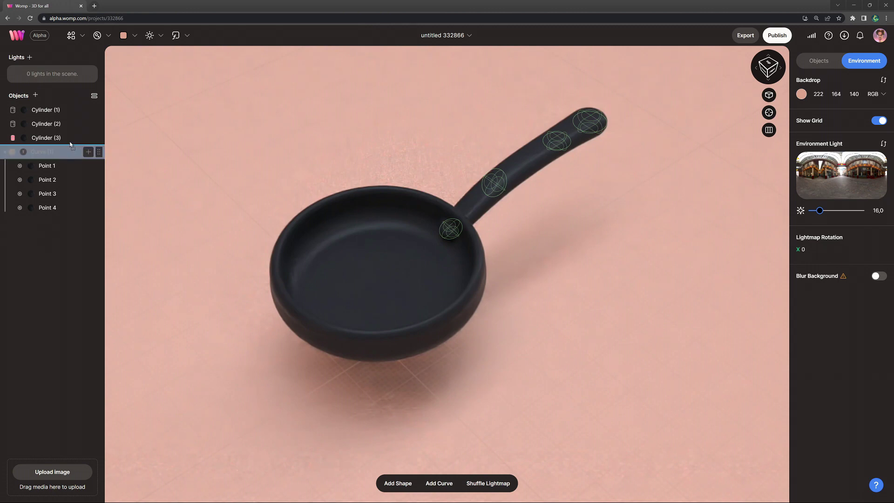
pyautogui.moveTo(71, 135); pyautogui.dragTo(70, 136)
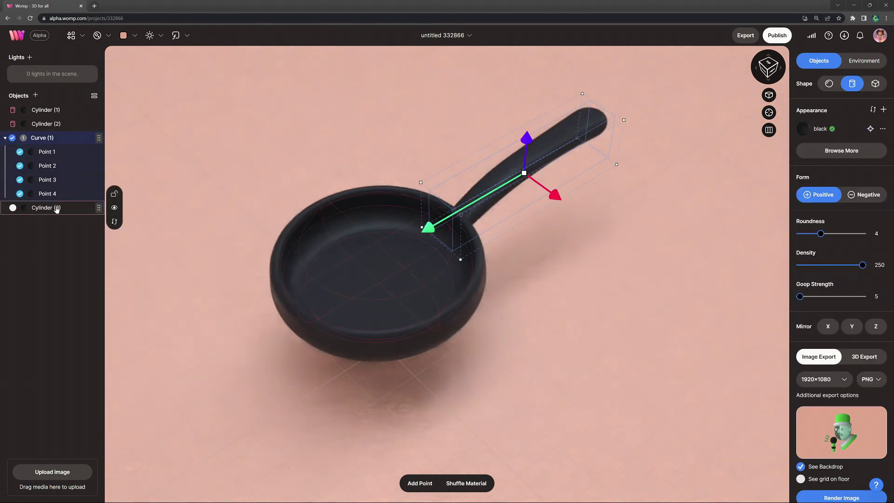
pyautogui.click(57, 208)
pyautogui.click(612, 255)
pyautogui.moveTo(613, 255); pyautogui.dragTo(571, 284)
pyautogui.scroll(-3, 609, 298)
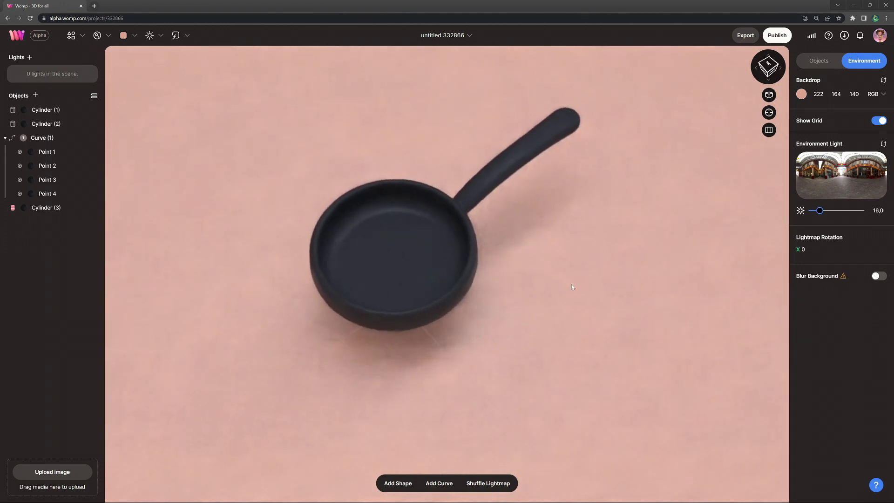
# Step: Union Cylinder (1) through Cylinder (3) into one group named 'frying pan' and collapse it
pyautogui.click(61, 111)
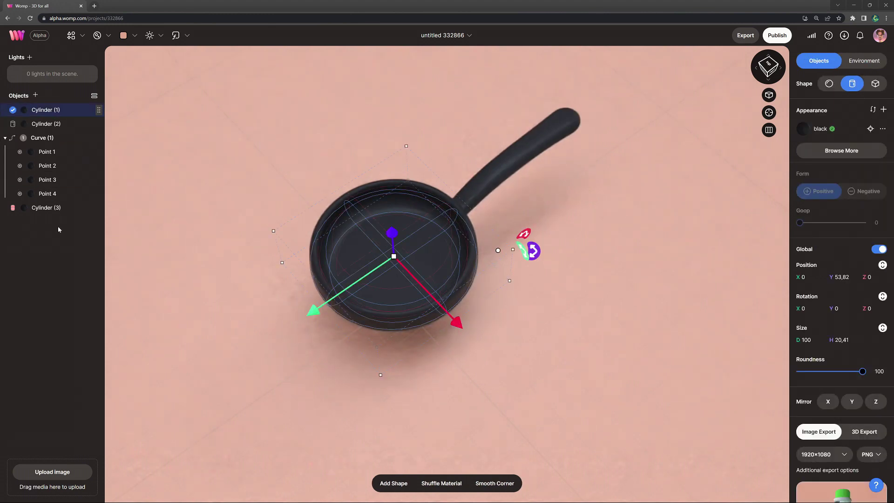
pyautogui.keyDown('shift'); pyautogui.click(66, 208); pyautogui.keyUp('shift')
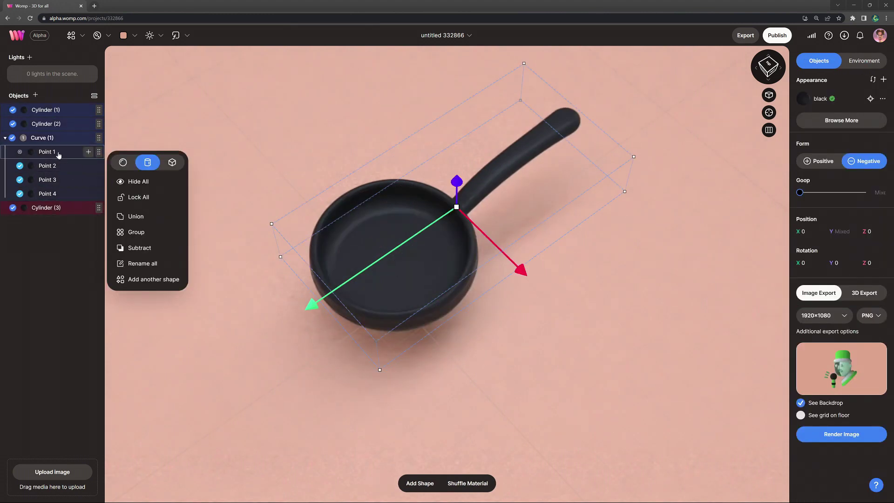
pyautogui.click(142, 217)
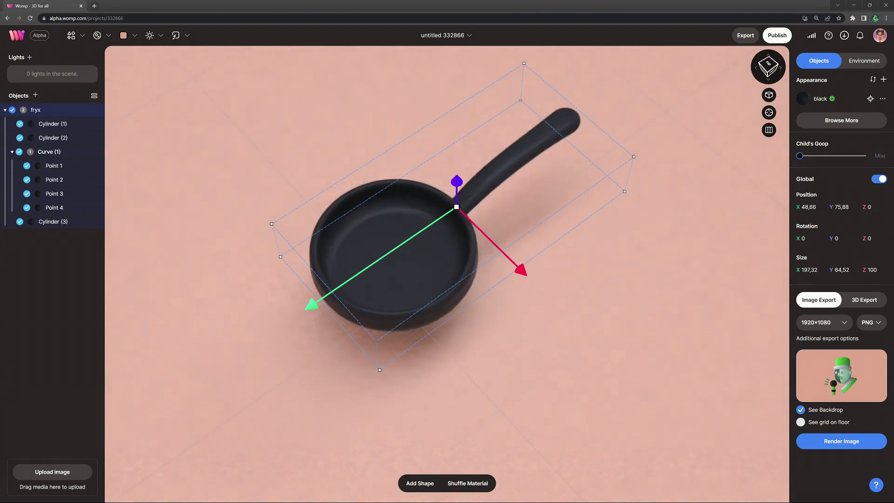
pyautogui.press('Return')
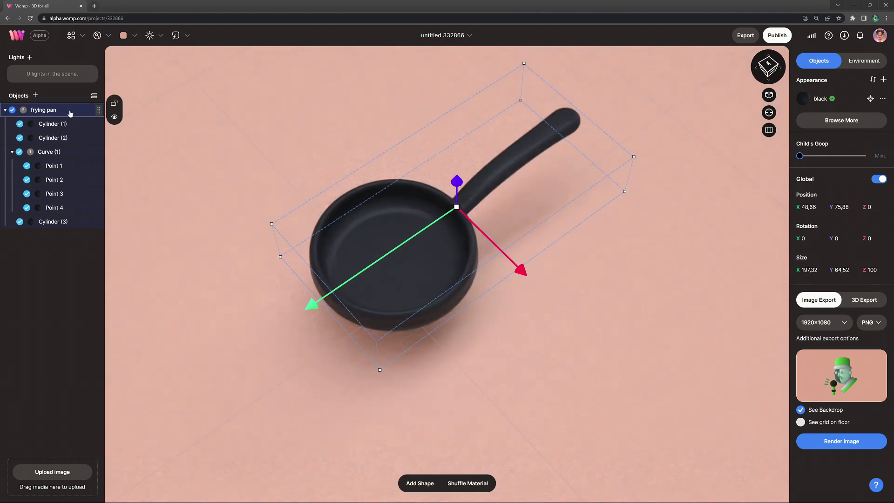
pyautogui.click(6, 110)
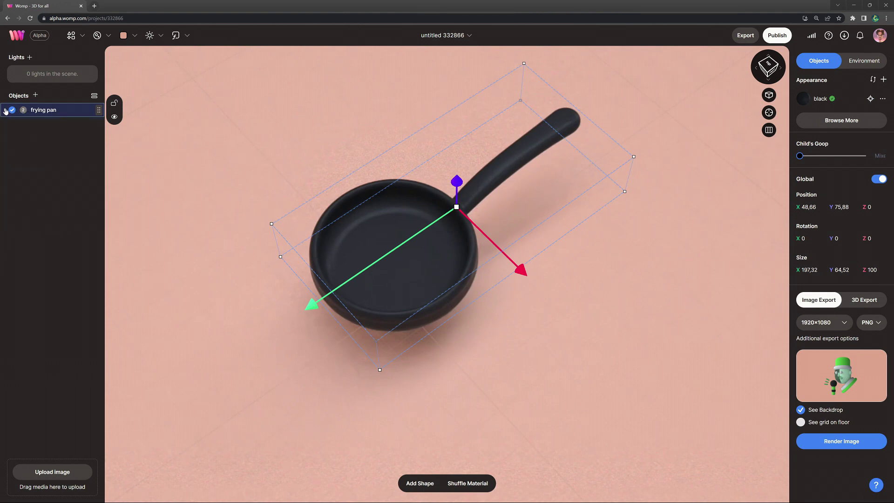
pyautogui.click(142, 139)
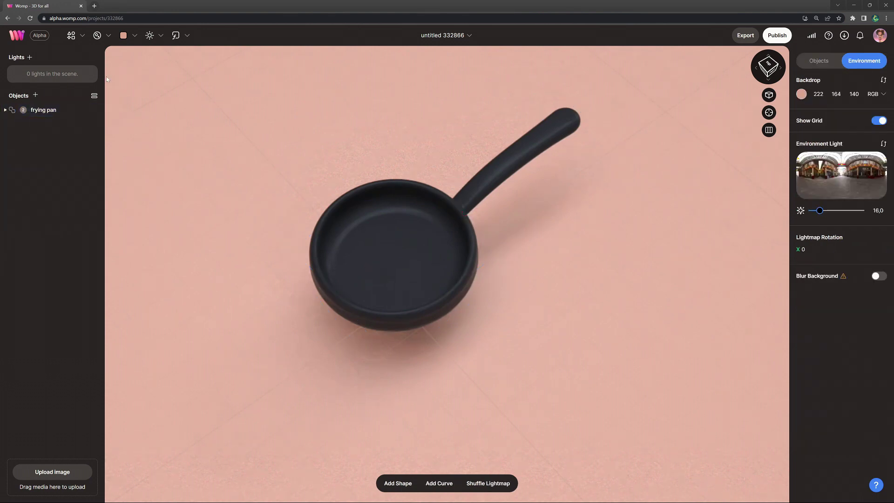
# Step: Add a cylinder scaled to 31.5, flattened into a thin disc with Roundness 100
pyautogui.click(75, 36)
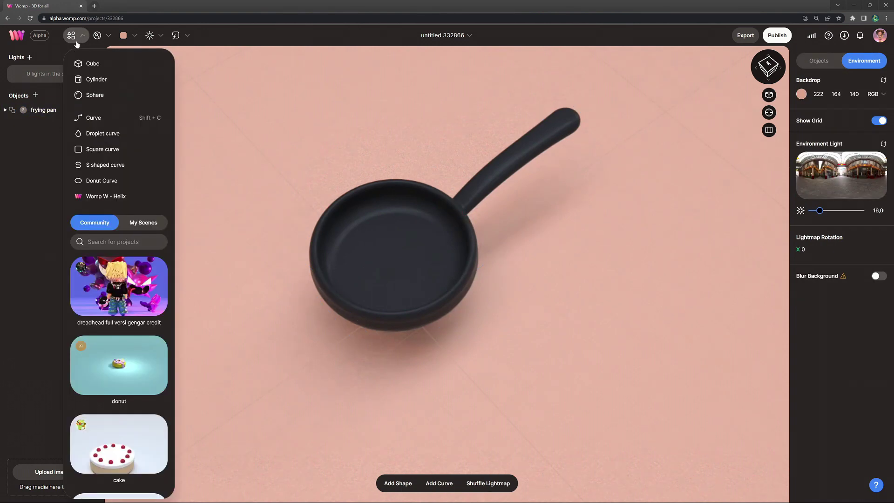
pyautogui.click(99, 79)
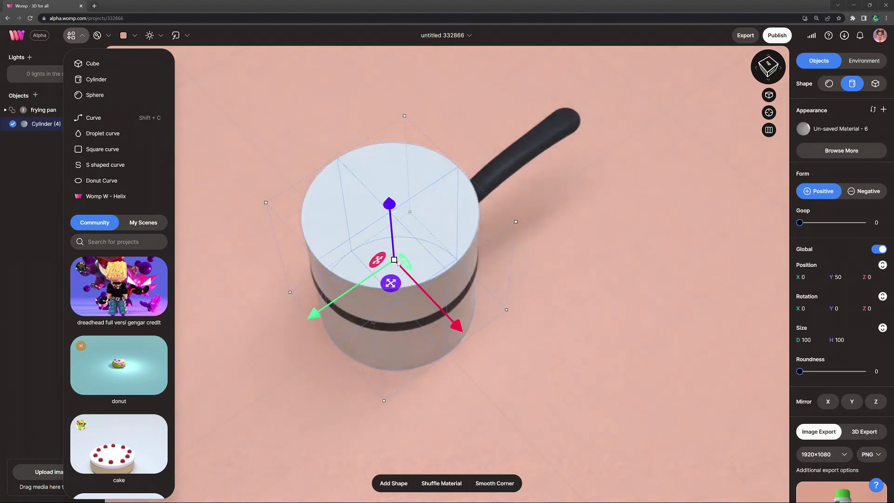
pyautogui.moveTo(397, 263); pyautogui.dragTo(392, 216)
pyautogui.moveTo(510, 244); pyautogui.dragTo(536, 174)
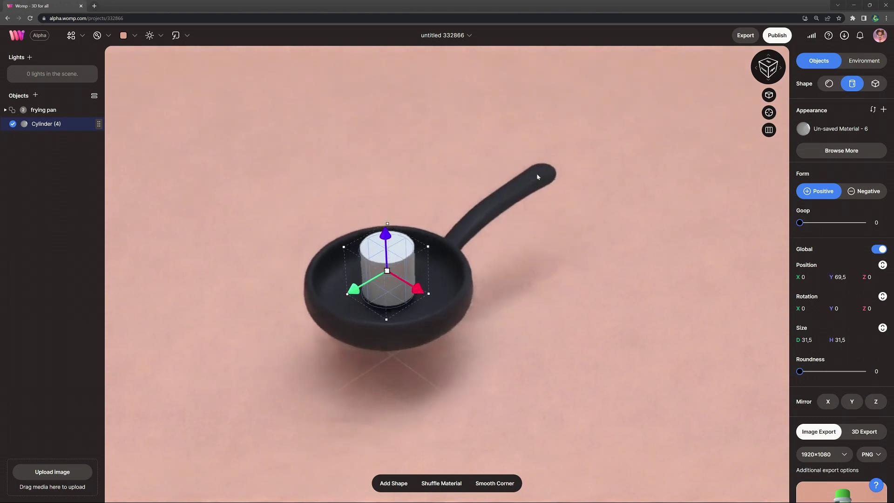
pyautogui.moveTo(408, 235); pyautogui.dragTo(408, 249)
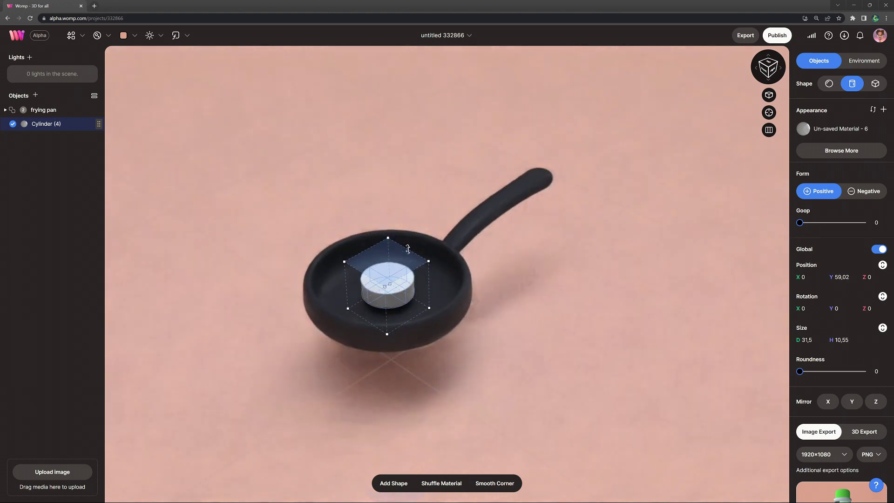
pyautogui.moveTo(799, 371); pyautogui.dragTo(885, 377)
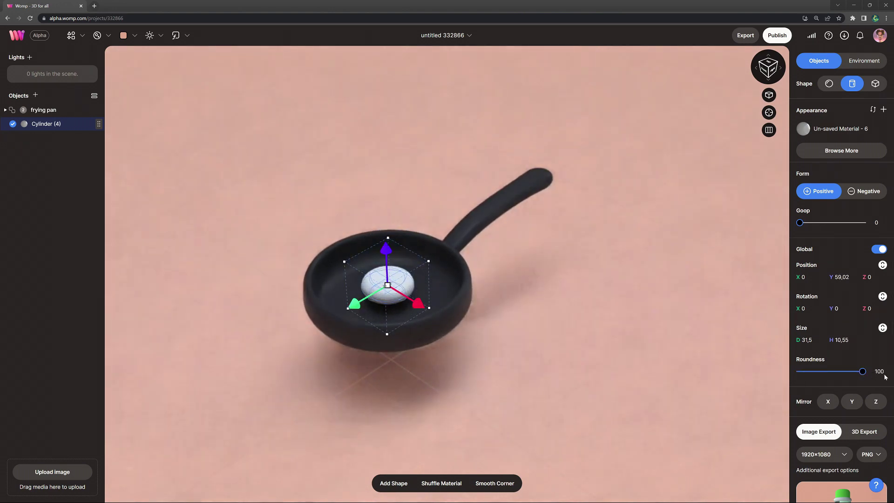
pyautogui.moveTo(407, 247); pyautogui.dragTo(408, 251)
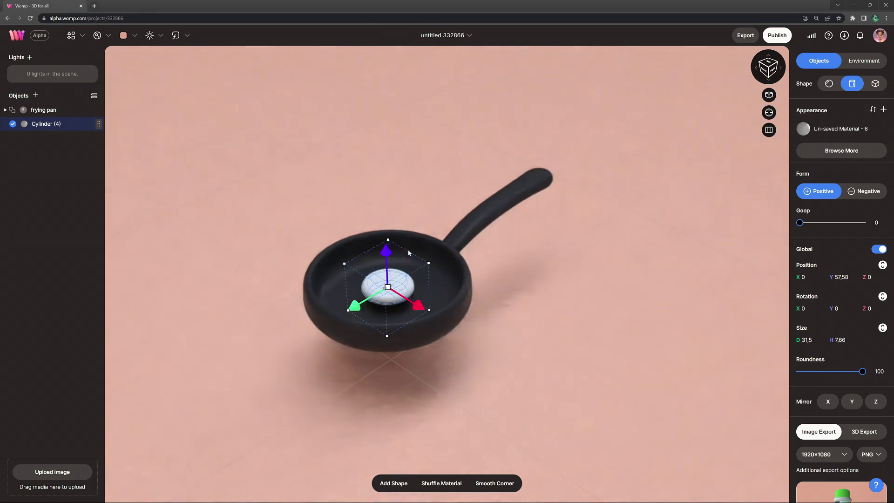
# Step: Give the disc an off-white #e4e3d8 material with lower roughness and a little glass
pyautogui.click(844, 128)
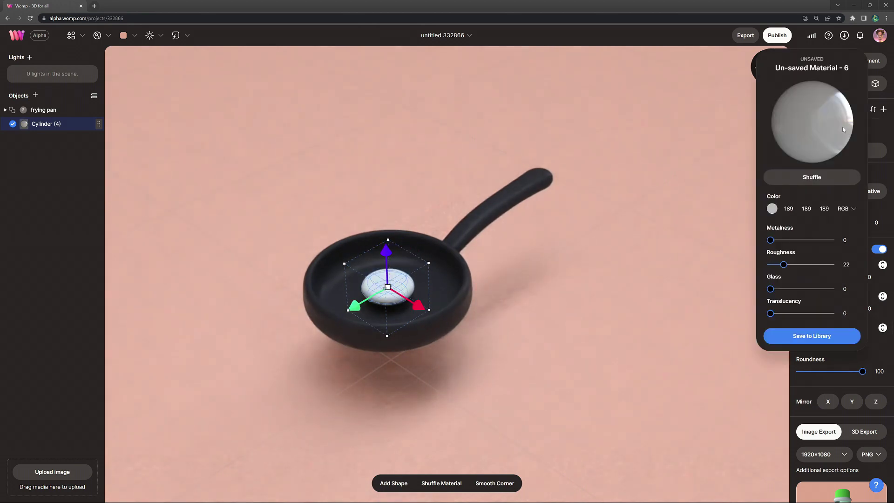
pyautogui.click(772, 209)
pyautogui.moveTo(660, 278); pyautogui.dragTo(668, 279)
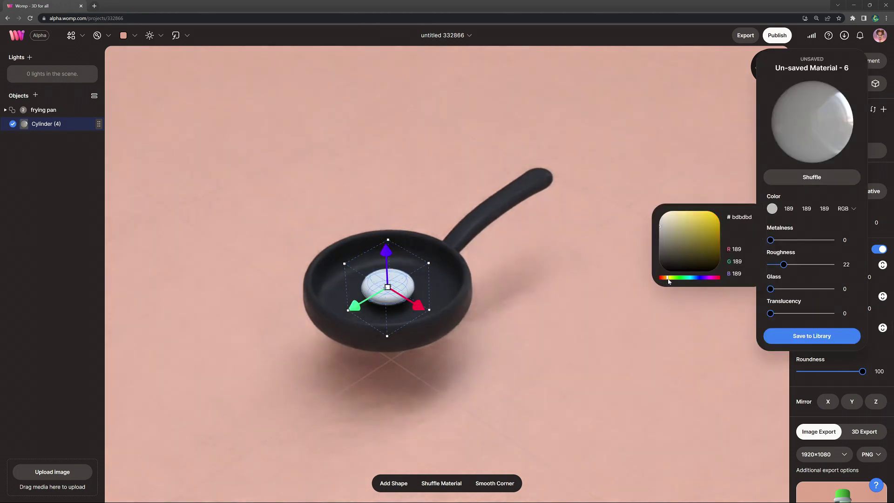
pyautogui.click(662, 217)
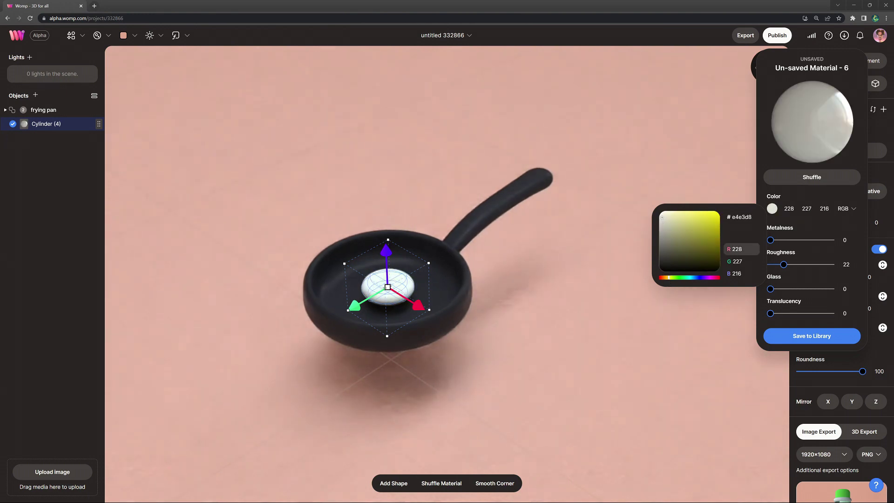
pyautogui.moveTo(784, 264); pyautogui.dragTo(774, 240)
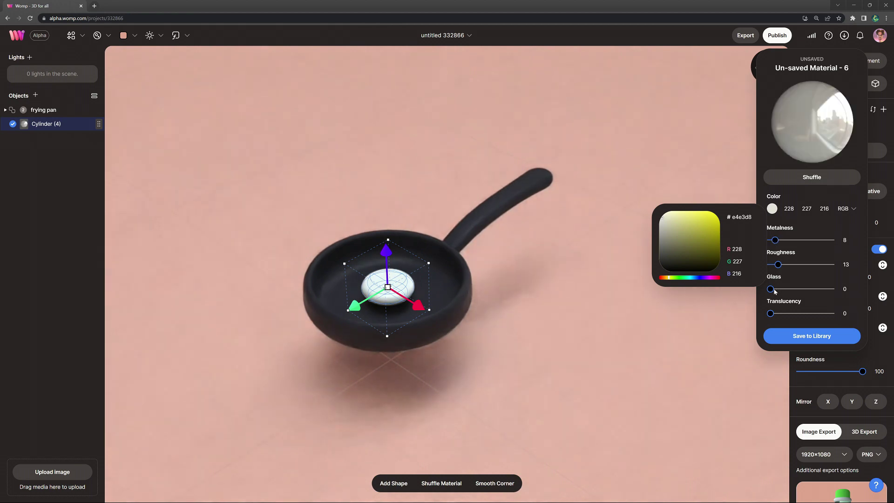
pyautogui.moveTo(771, 289); pyautogui.dragTo(776, 289)
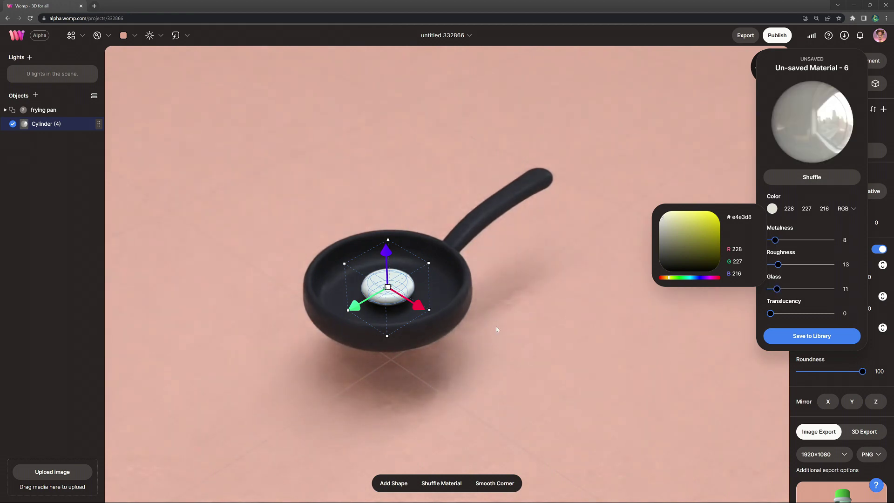
pyautogui.click(504, 339)
# Step: Lower the egg-white blob down into the pan
pyautogui.moveTo(504, 339); pyautogui.dragTo(531, 341, button='right')
pyautogui.moveTo(417, 254); pyautogui.dragTo(417, 267)
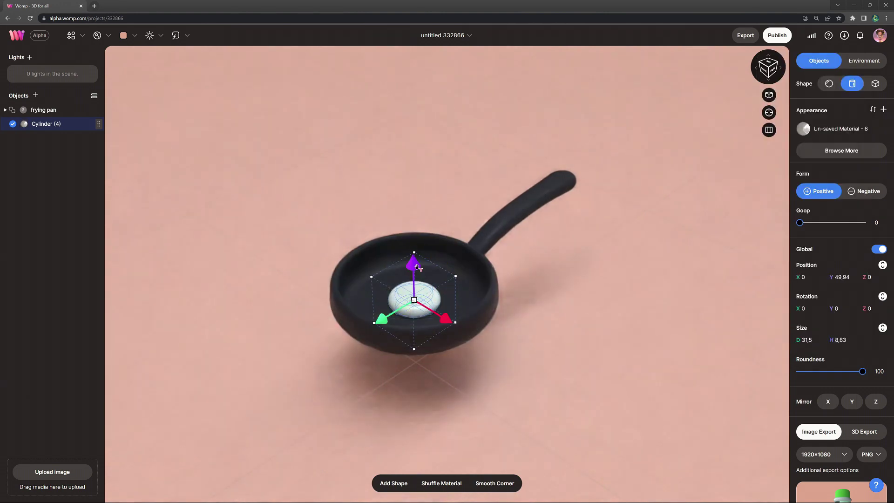
pyautogui.moveTo(598, 272); pyautogui.dragTo(591, 298, button='right')
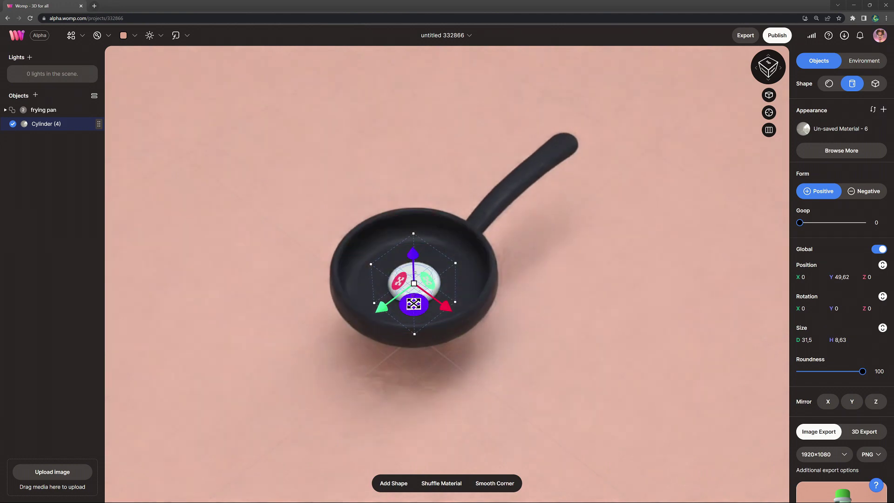
# Step: Duplicate the blob to the left and set the copy's Goop to 5 so they blend
pyautogui.keyDown('alt'); pyautogui.moveTo(413, 304); pyautogui.dragTo(396, 300); pyautogui.keyUp('alt')
pyautogui.click(539, 273)
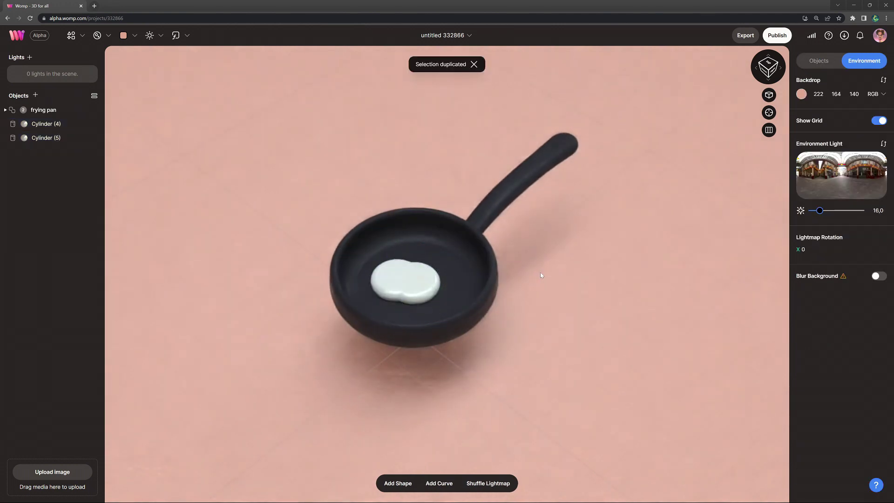
pyautogui.moveTo(539, 273); pyautogui.dragTo(466, 276)
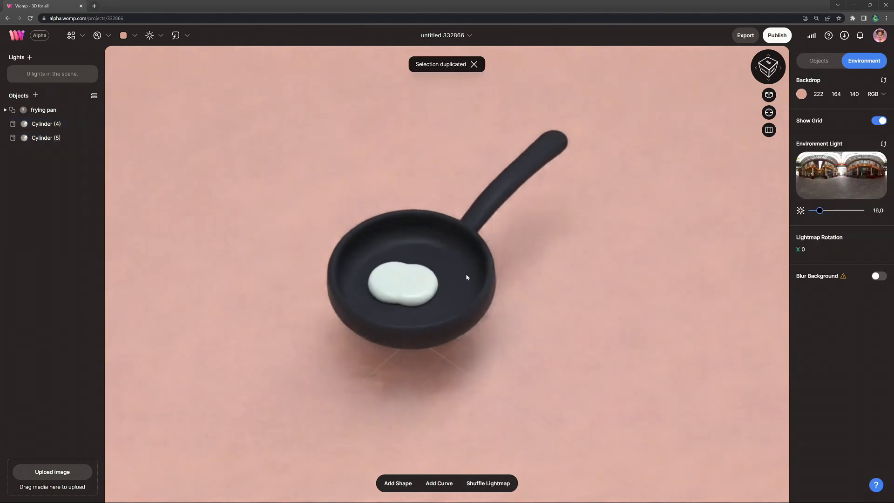
pyautogui.click(389, 278)
pyautogui.click(876, 222)
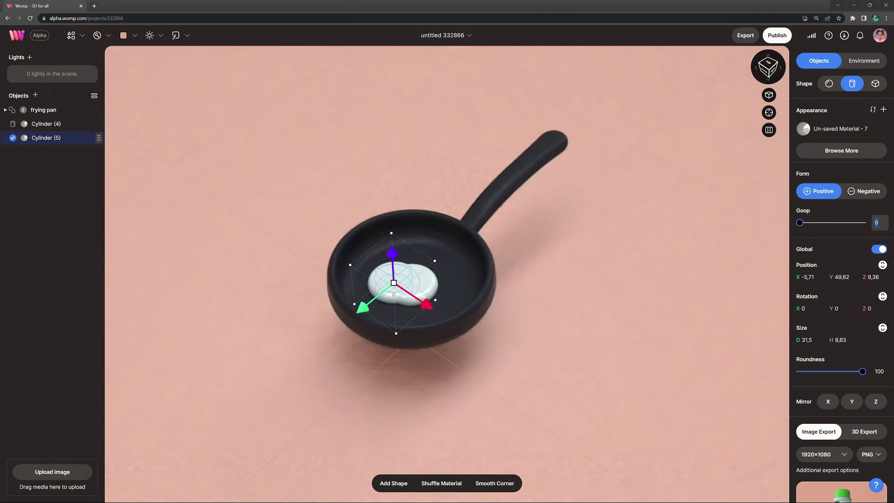
pyautogui.press('Return')
# Step: Add more blob duplicates spread around the pan up to Cylinder (9)
pyautogui.hotkey('ctrl', 'd')
pyautogui.moveTo(394, 302)
pyautogui.mouseDown()
pyautogui.moveTo(409, 289)
pyautogui.moveTo(431, 293)
pyautogui.moveTo(423, 295)
pyautogui.moveTo(428, 307)
pyautogui.moveTo(410, 310)
pyautogui.moveTo(404, 295)
pyautogui.moveTo(406, 316)
pyautogui.mouseUp()
pyautogui.hotkey('ctrl', 'd')
pyautogui.hotkey('ctrl', 'd')
pyautogui.hotkey('ctrl', 'd')
pyautogui.press('Escape')
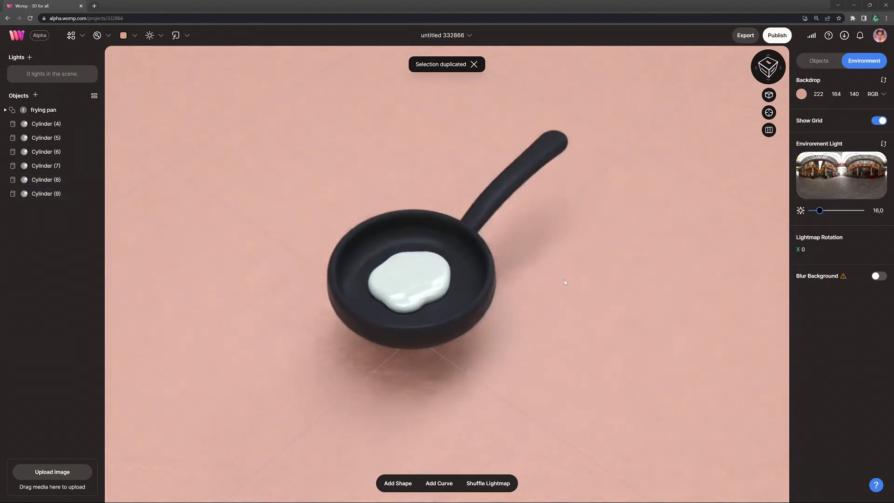
pyautogui.click(412, 309)
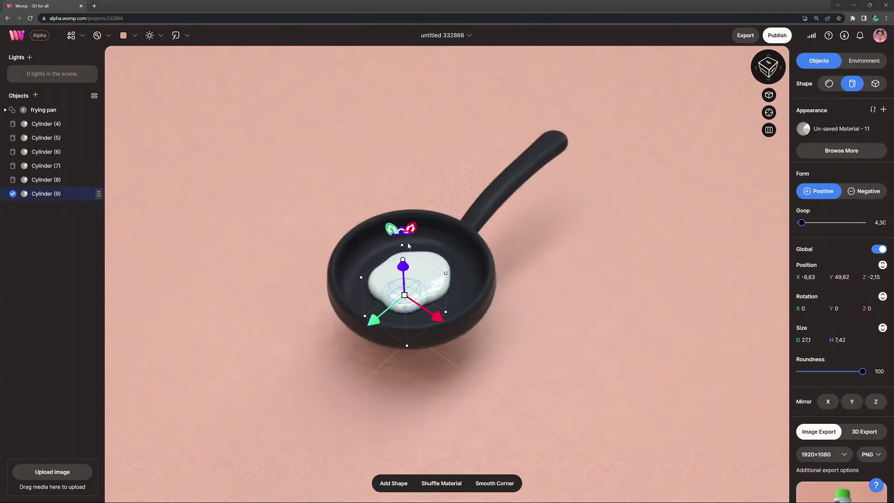
# Step: Duplicate the blob, shrink it to yolk size, and colour it bright yellow
pyautogui.keyDown('alt'); pyautogui.moveTo(403, 266); pyautogui.dragTo(421, 227); pyautogui.keyUp('alt')
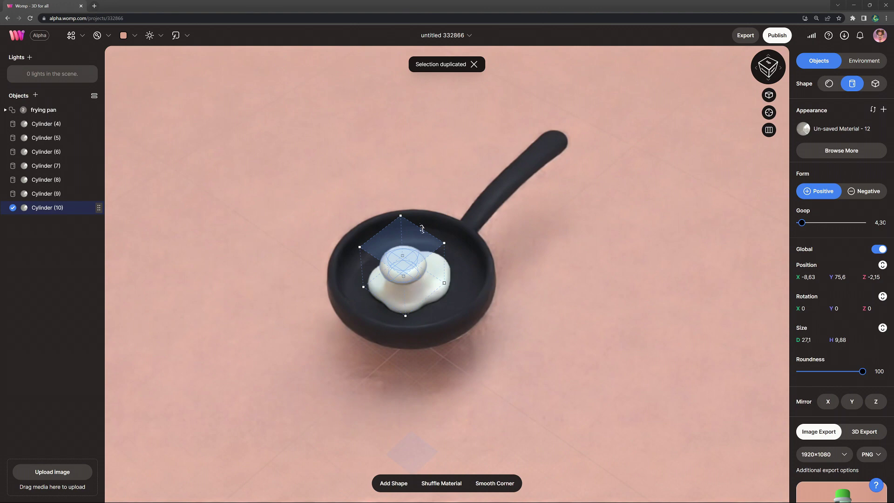
pyautogui.moveTo(402, 265); pyautogui.dragTo(378, 287)
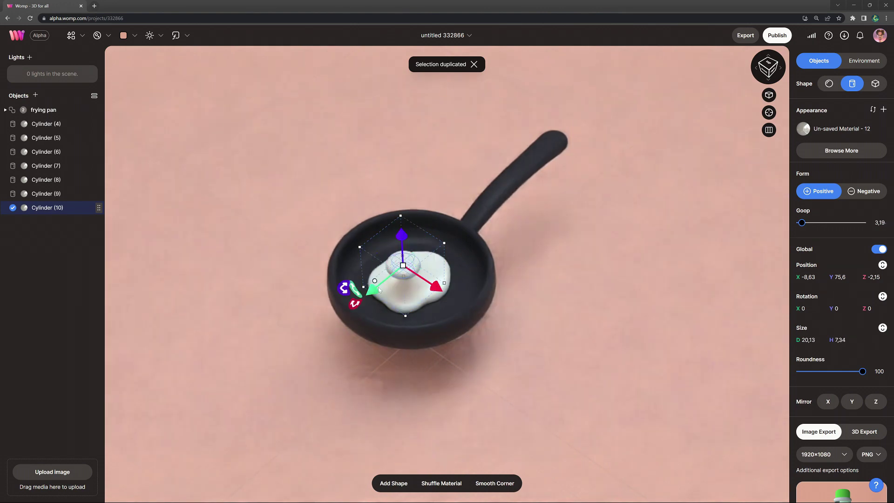
pyautogui.click(842, 131)
pyautogui.click(772, 209)
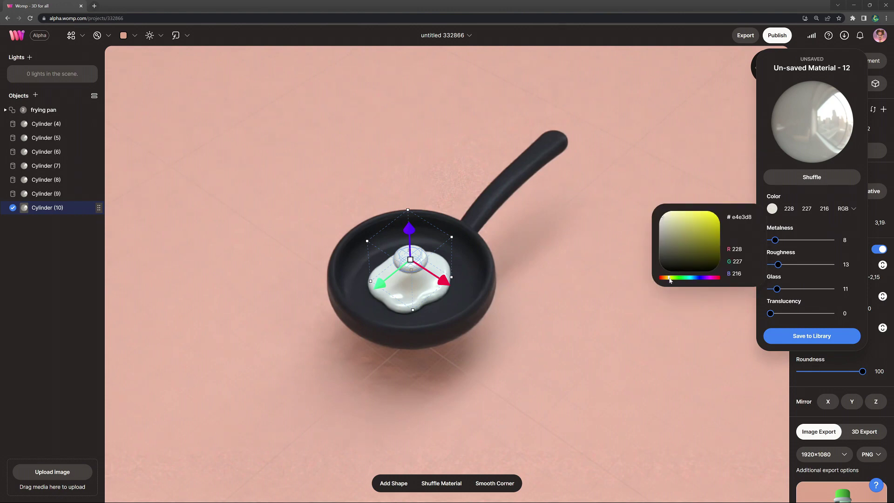
pyautogui.moveTo(669, 278); pyautogui.dragTo(666, 278)
pyautogui.moveTo(701, 216); pyautogui.dragTo(705, 214)
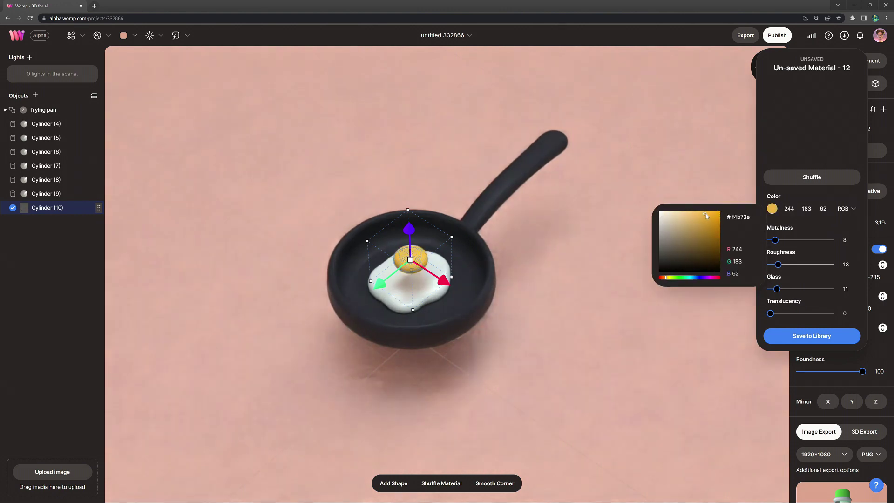
pyautogui.moveTo(666, 280); pyautogui.dragTo(667, 281)
# Step: Set yolk roughness 9 and translucency 48, seat it on the white, and raise Goop to 21
pyautogui.moveTo(777, 265); pyautogui.dragTo(775, 264)
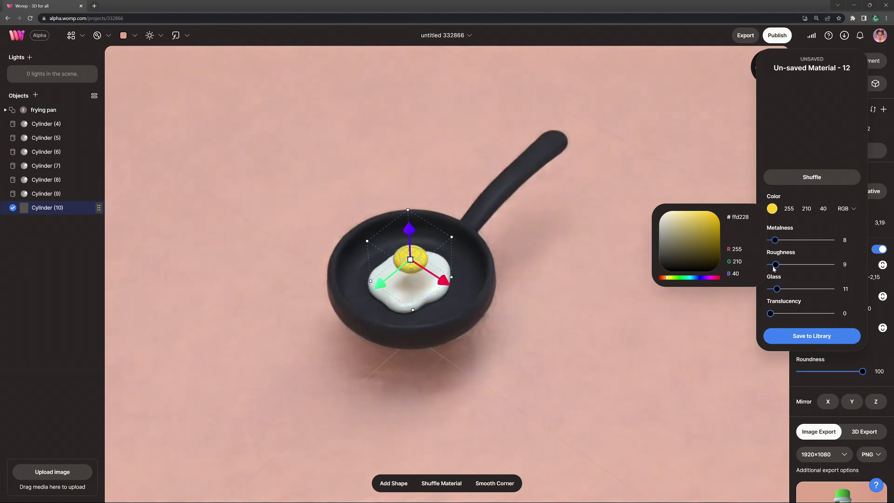
pyautogui.scroll(4, 540, 293)
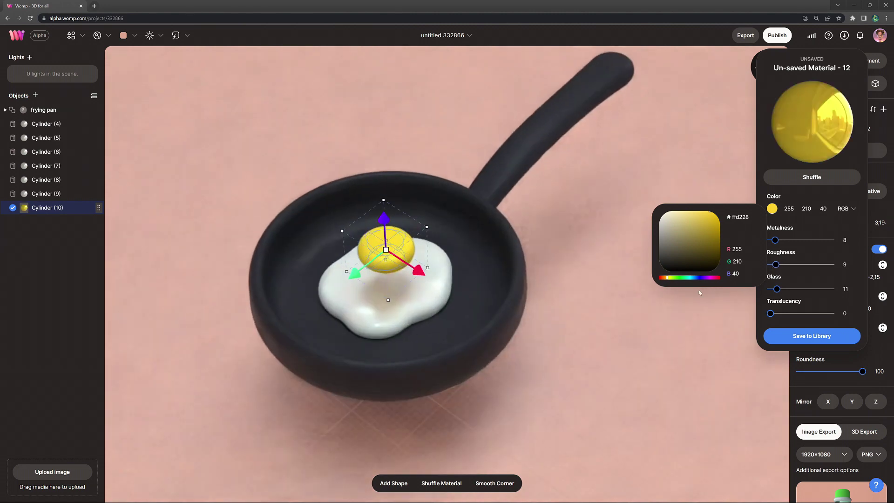
pyautogui.moveTo(771, 313); pyautogui.dragTo(799, 312)
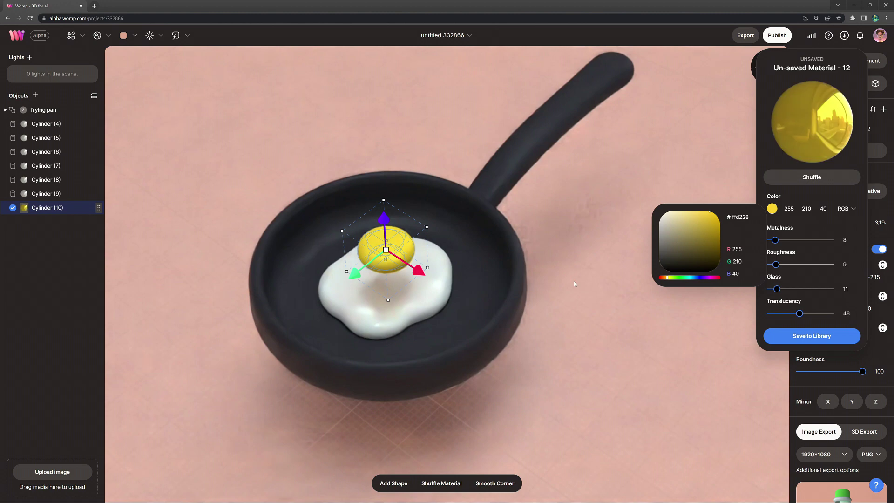
pyautogui.moveTo(561, 258); pyautogui.dragTo(577, 253, button='right')
pyautogui.moveTo(432, 222); pyautogui.dragTo(434, 262)
pyautogui.moveTo(435, 311); pyautogui.dragTo(433, 294)
pyautogui.moveTo(431, 245); pyautogui.dragTo(432, 245)
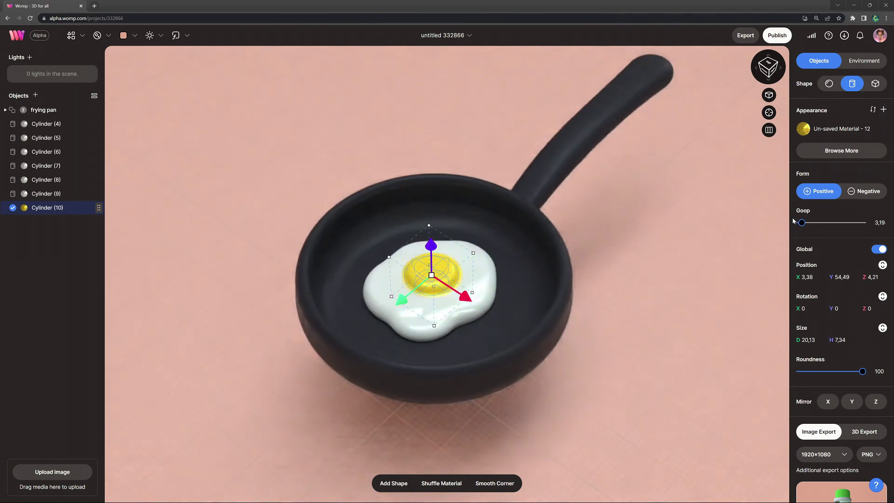
pyautogui.moveTo(801, 225)
pyautogui.mouseDown()
pyautogui.moveTo(811, 227)
pyautogui.moveTo(801, 231)
pyautogui.mouseUp()
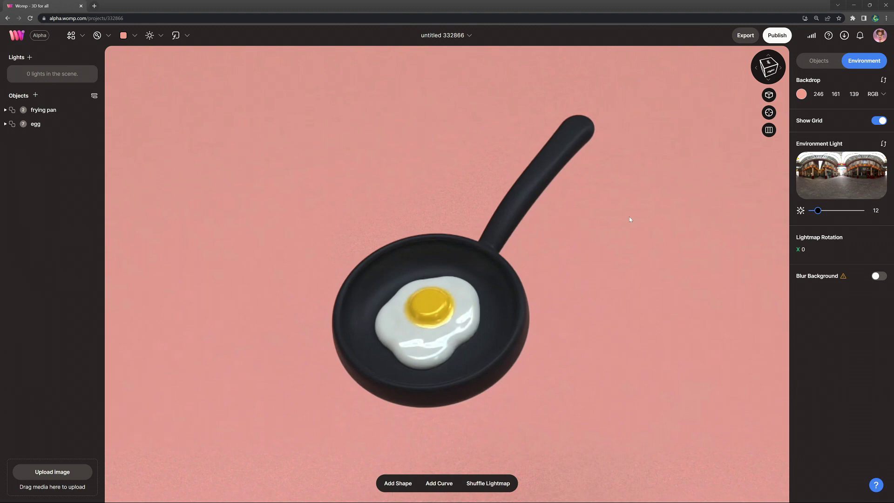
# Step: Turn off the grid, try several environment presets, and settle on a sky at intensity 11
pyautogui.click(878, 121)
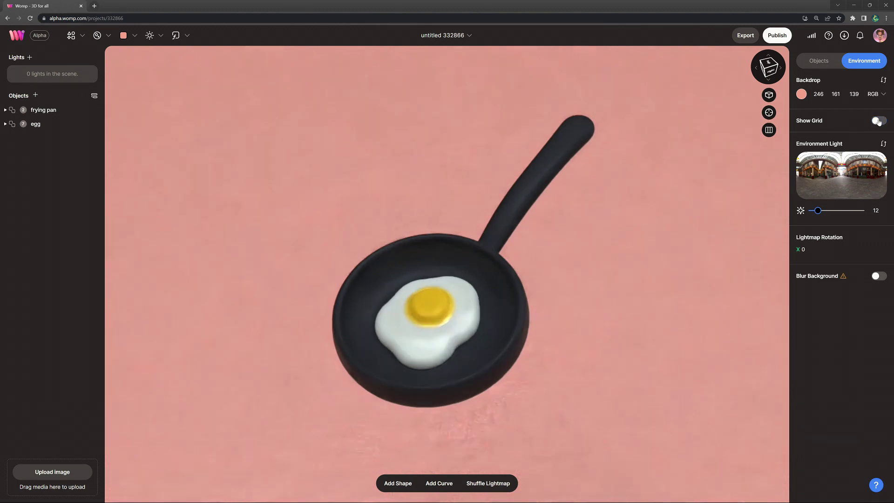
pyautogui.click(840, 181)
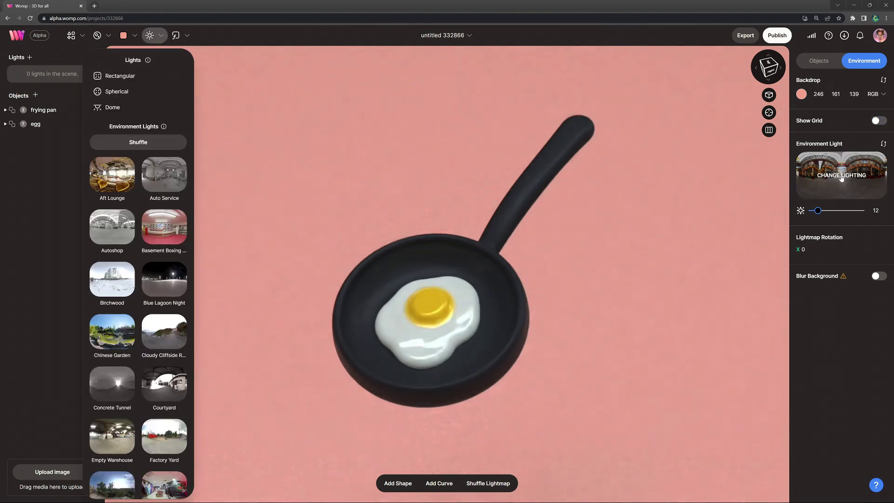
pyautogui.click(125, 170)
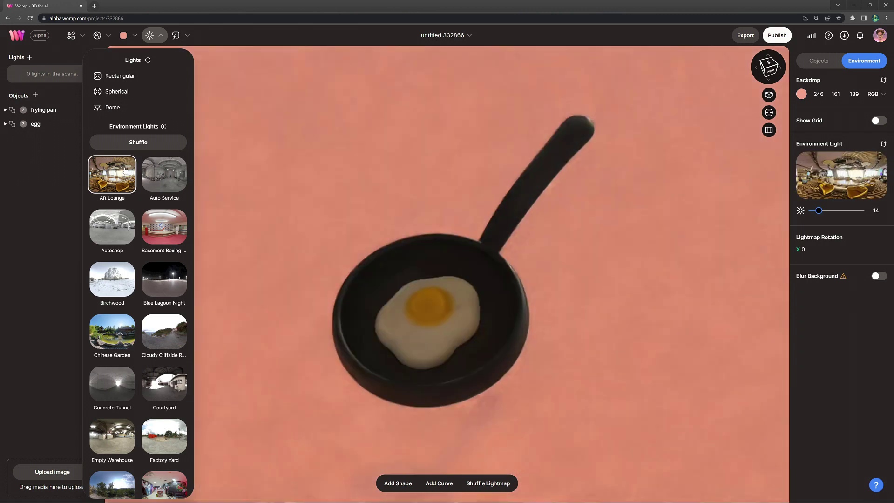
pyautogui.click(164, 175)
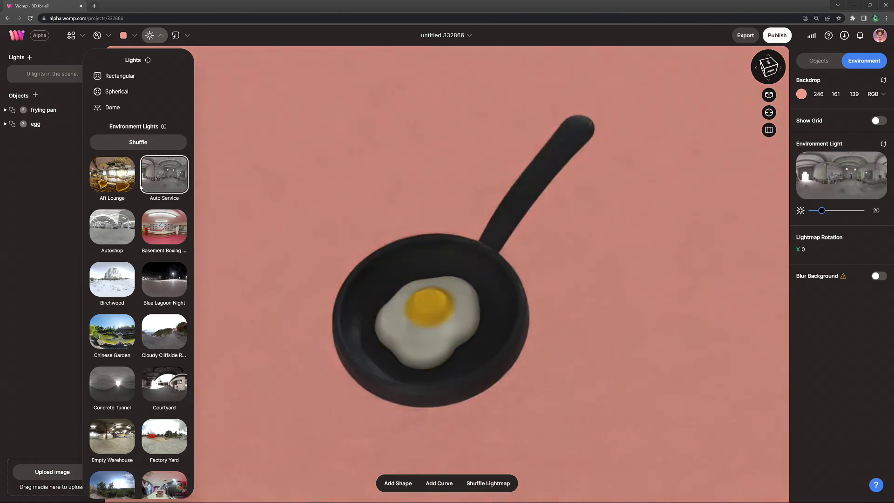
pyautogui.click(114, 225)
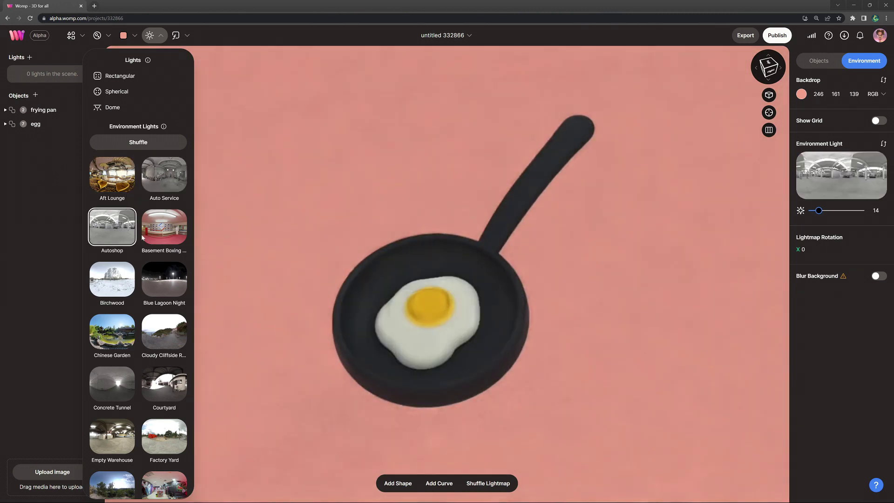
pyautogui.click(164, 234)
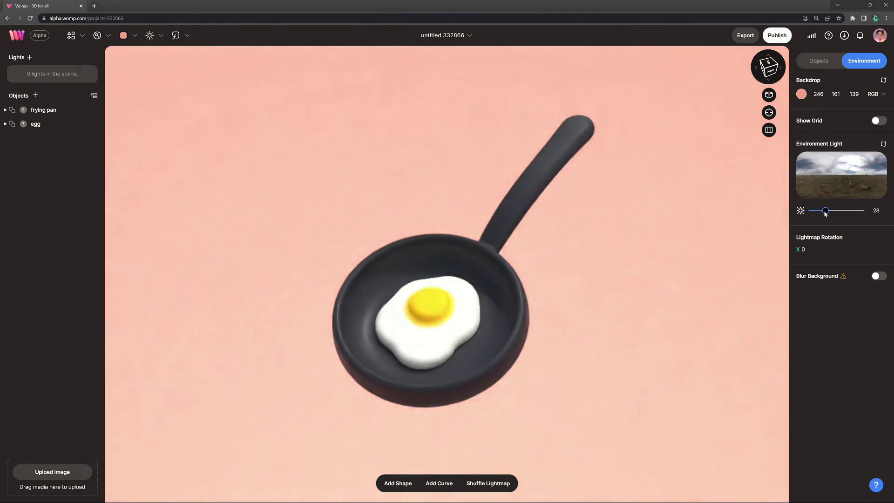
pyautogui.moveTo(822, 212); pyautogui.dragTo(815, 212)
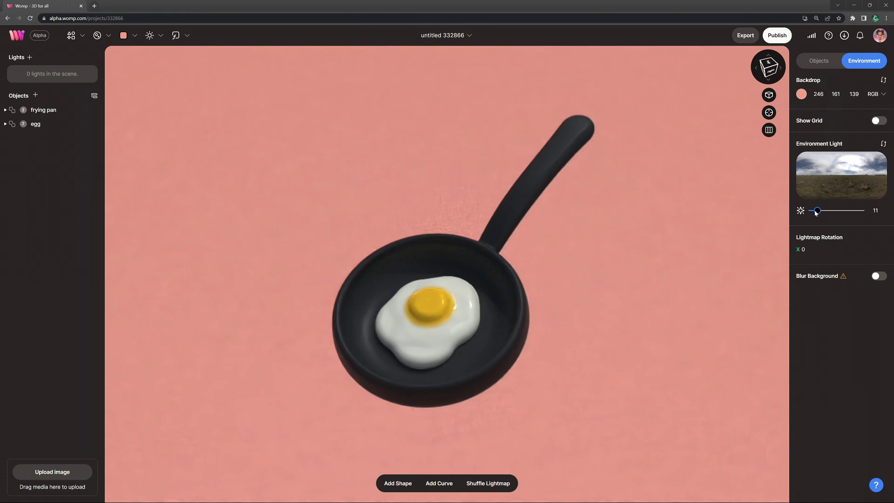
pyautogui.click(149, 35)
# Step: Add a spherical light above the pan near the handle and make it vivid blue
pyautogui.click(137, 99)
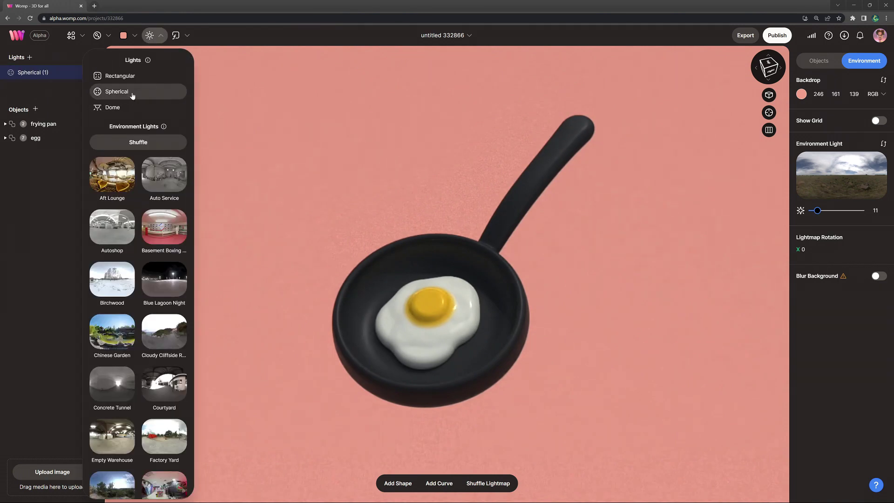
pyautogui.moveTo(428, 439); pyautogui.dragTo(422, 188)
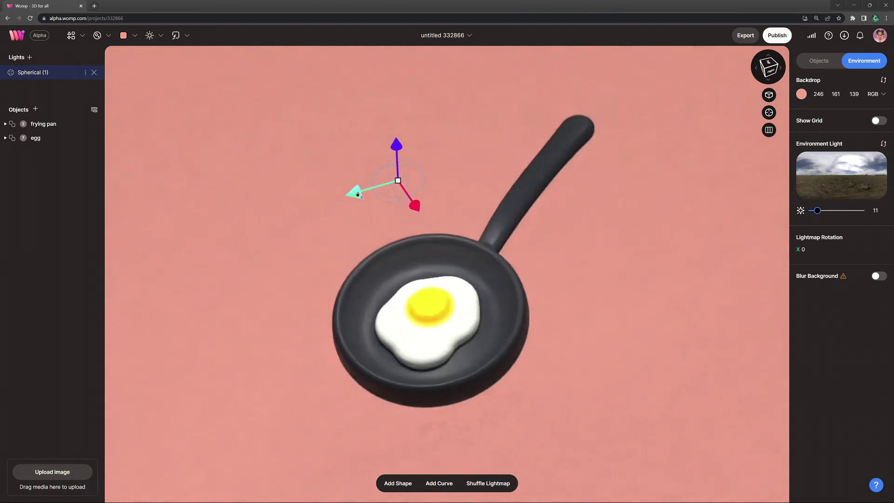
pyautogui.moveTo(357, 194); pyautogui.dragTo(471, 152)
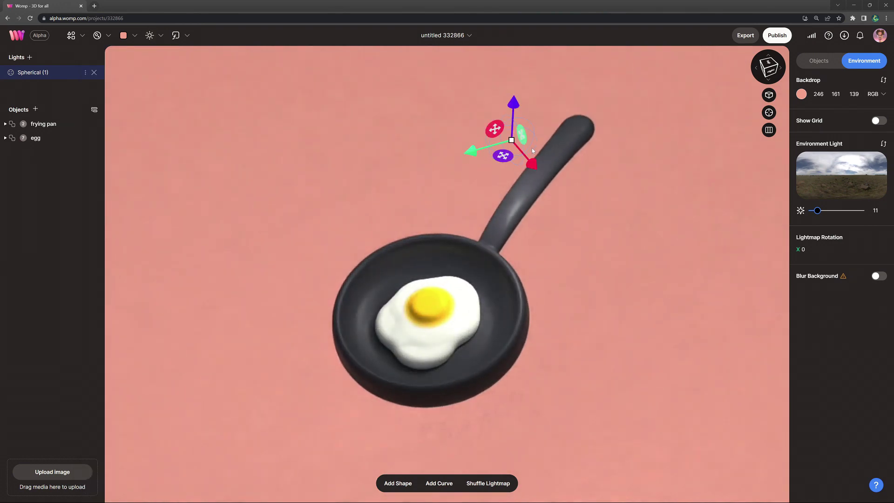
pyautogui.moveTo(532, 150); pyautogui.dragTo(469, 136)
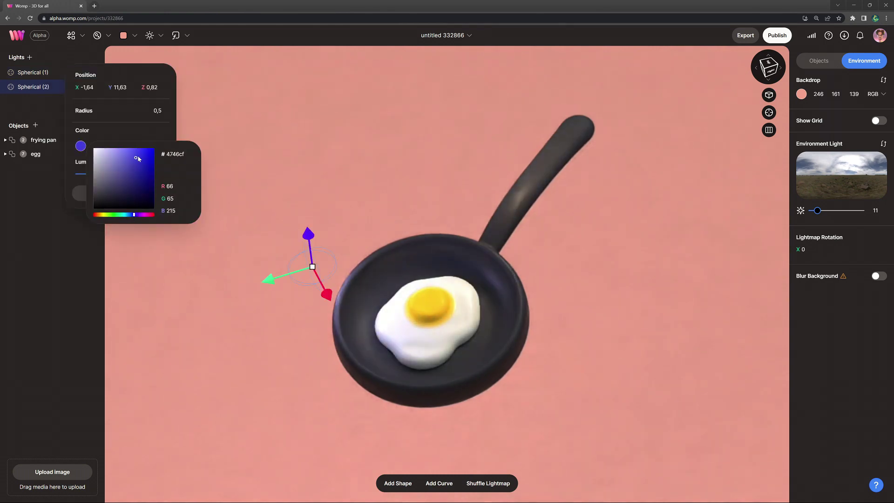
pyautogui.moveTo(138, 158); pyautogui.dragTo(148, 150)
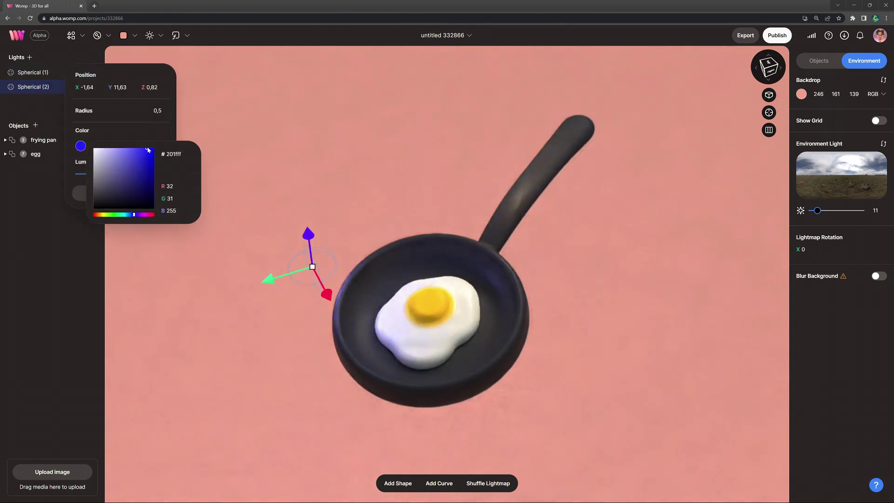
# Step: Place a magenta spherical light beside the pan and orbit to a new camera angle
pyautogui.moveTo(268, 281); pyautogui.dragTo(300, 265)
pyautogui.moveTo(360, 284); pyautogui.dragTo(347, 270)
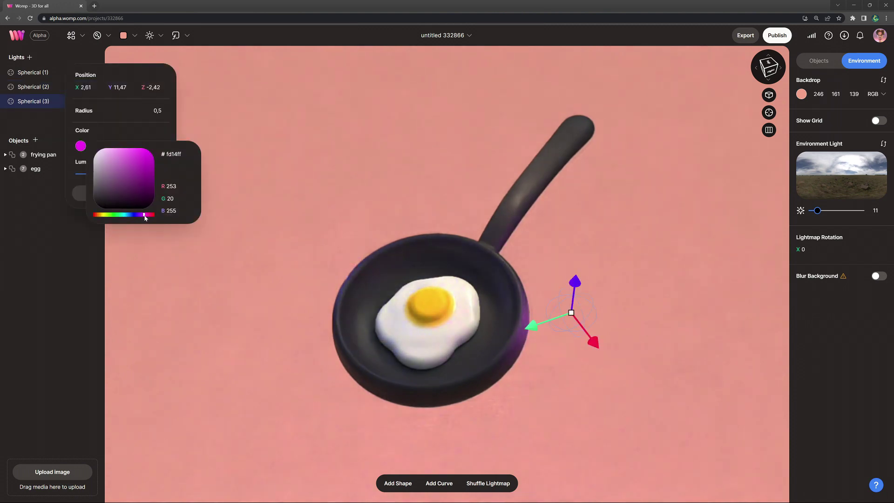
pyautogui.click(140, 127)
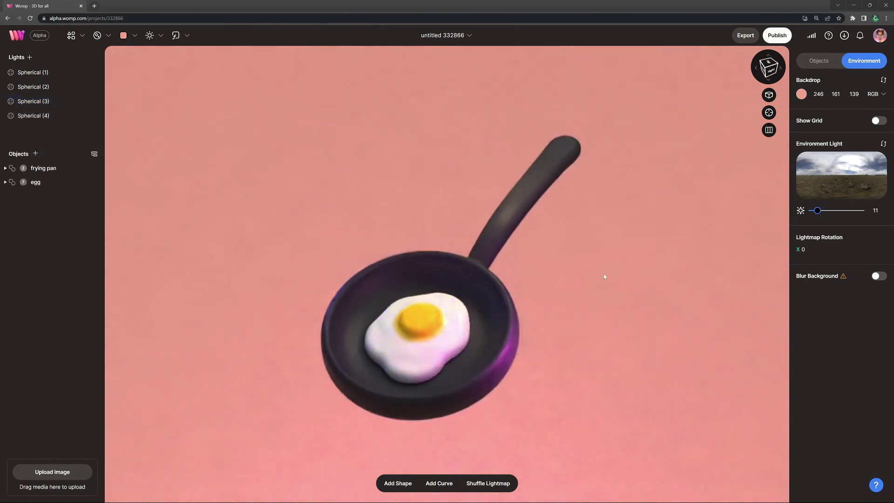
pyautogui.moveTo(603, 274); pyautogui.dragTo(552, 272)
pyautogui.moveTo(554, 275); pyautogui.dragTo(737, 85, button='right')
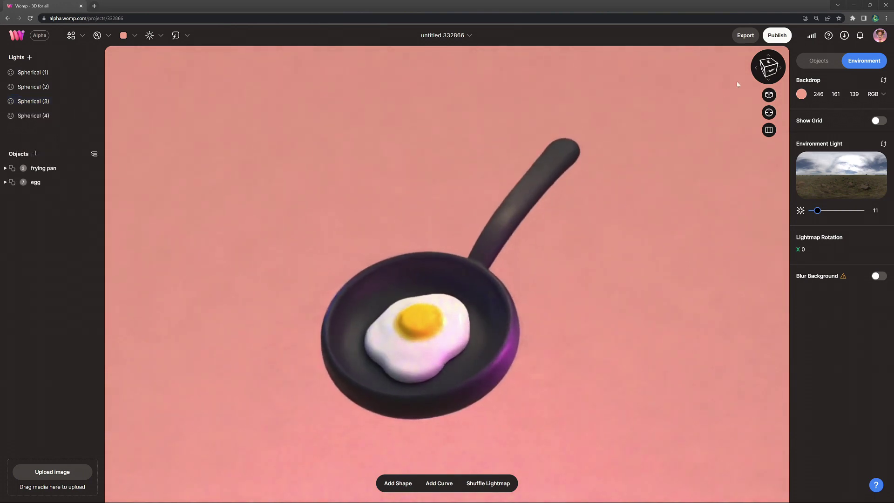
pyautogui.click(776, 36)
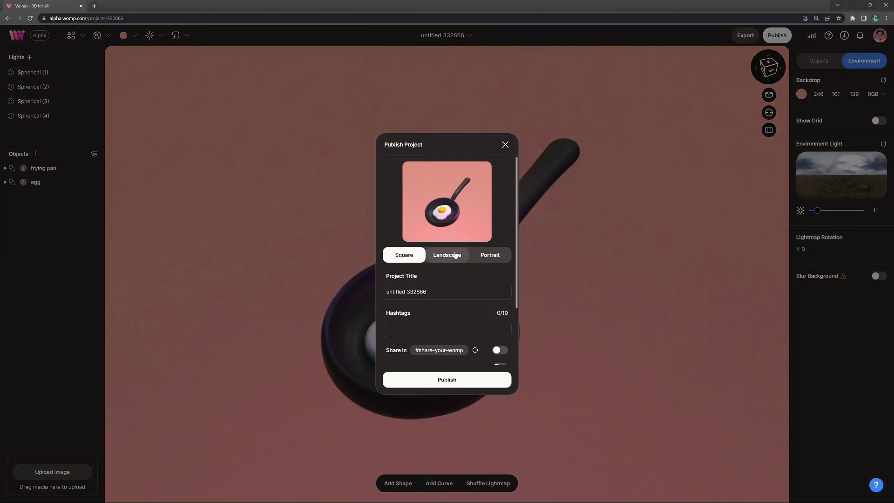
# Step: Keep the square thumbnail format and add the #easy hashtag
pyautogui.click(455, 254)
pyautogui.click(490, 254)
pyautogui.click(404, 255)
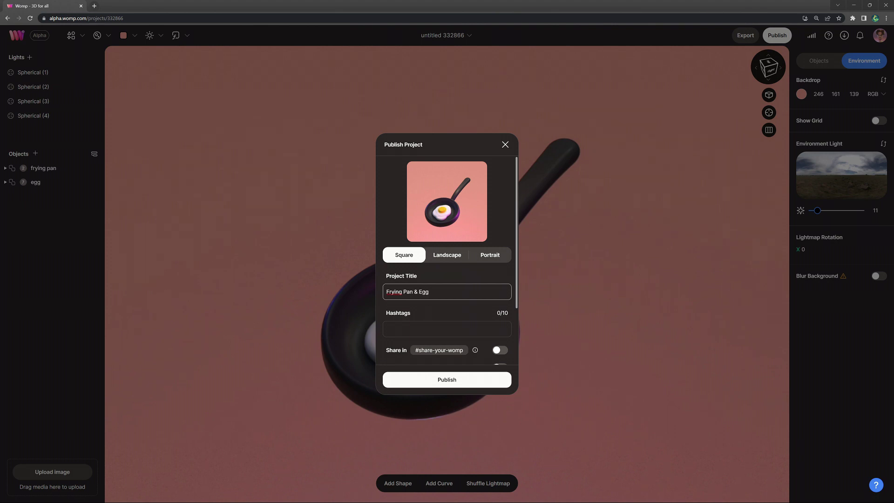
pyautogui.click(405, 329)
pyautogui.write('#easy')
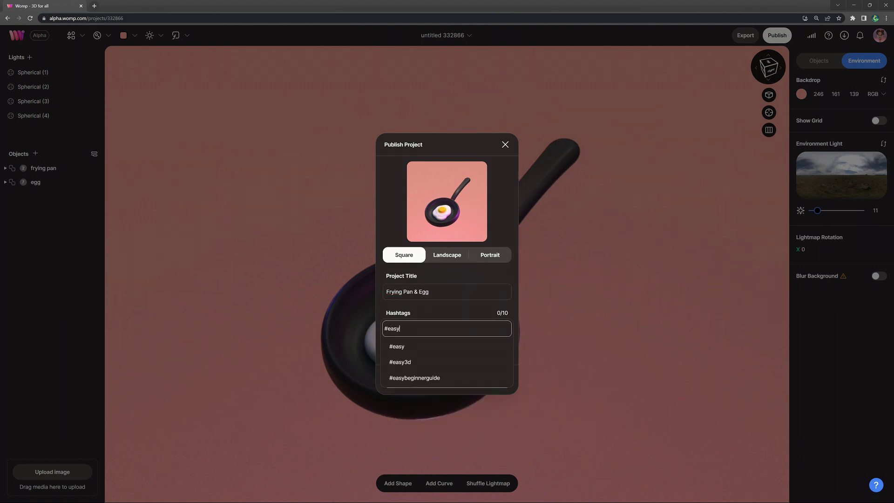
pyautogui.click(405, 346)
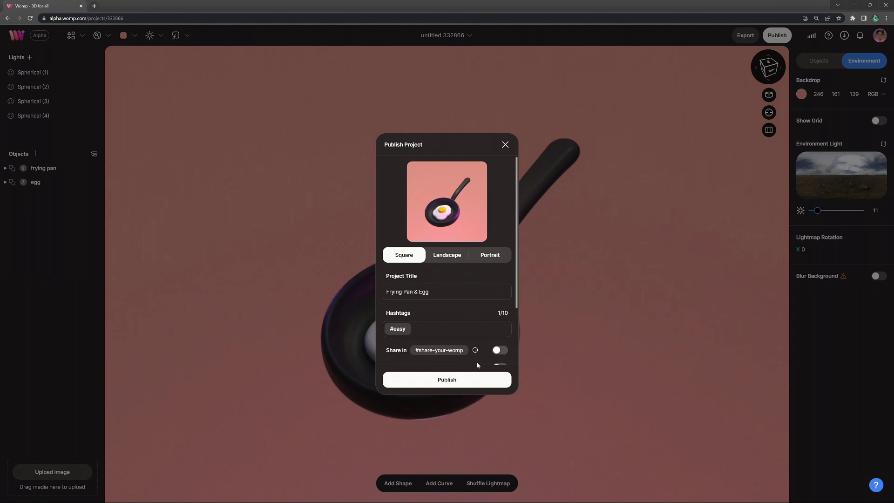
# Step: Set the project license to CC BY
pyautogui.scroll(-2, 465, 363)
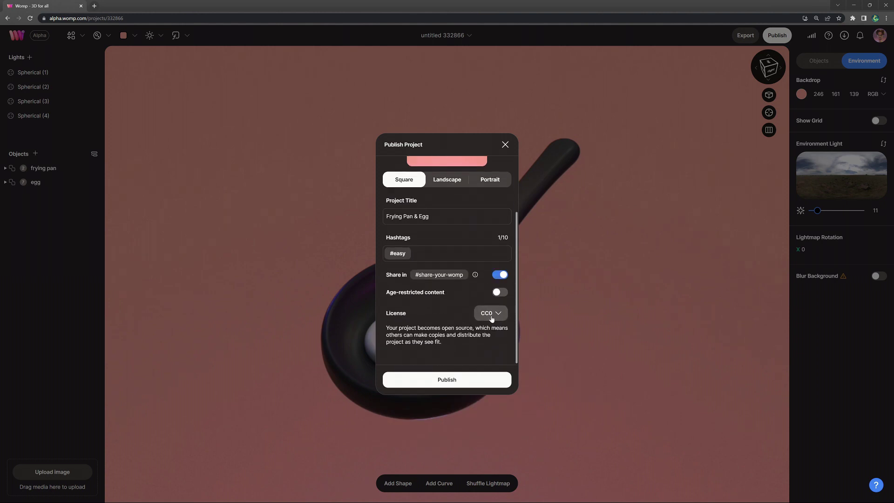
pyautogui.click(488, 319)
pyautogui.click(473, 356)
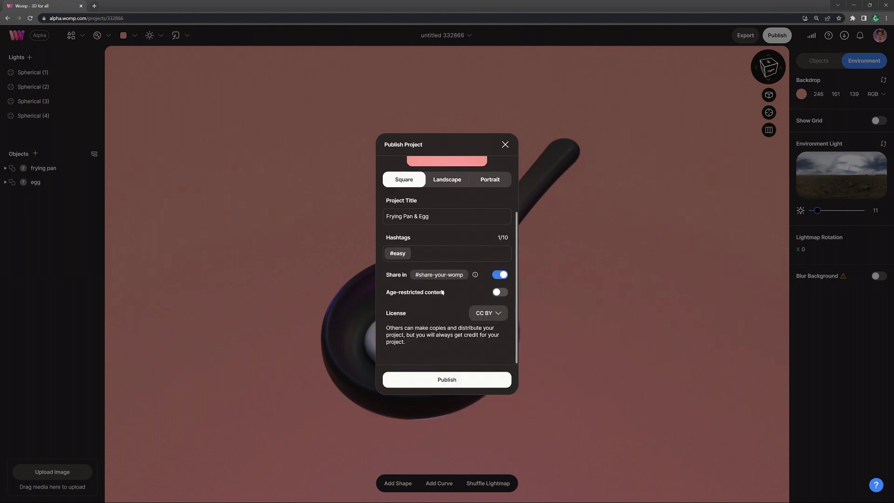